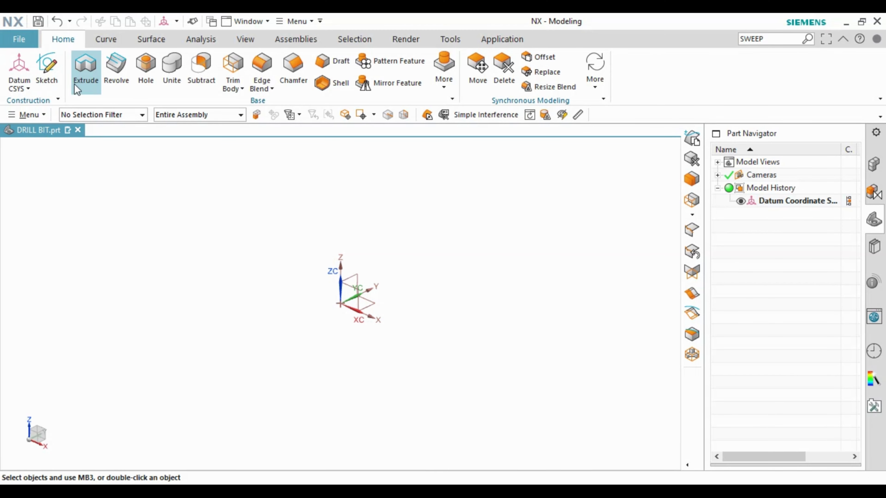
On a new sketch plane, draw a fully constrained 6 mm diameter circle at the origin
click(47, 66)
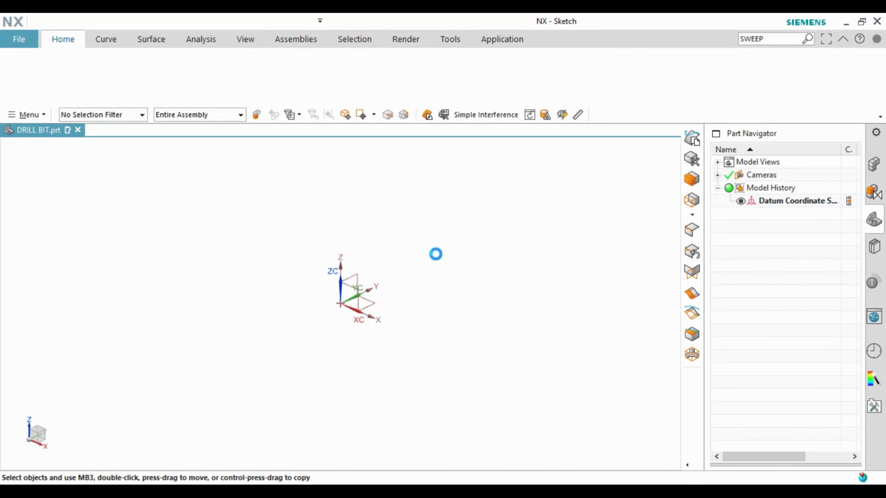
middle_click(432, 251)
key(o)
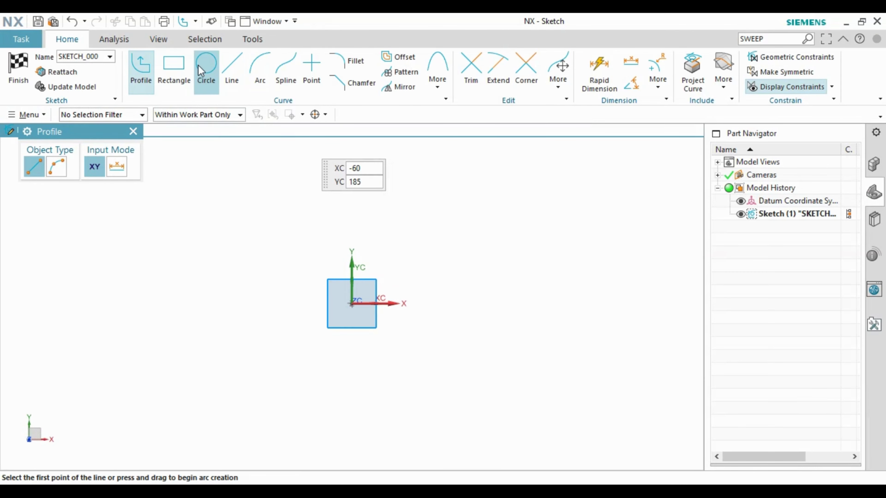
click(351, 303)
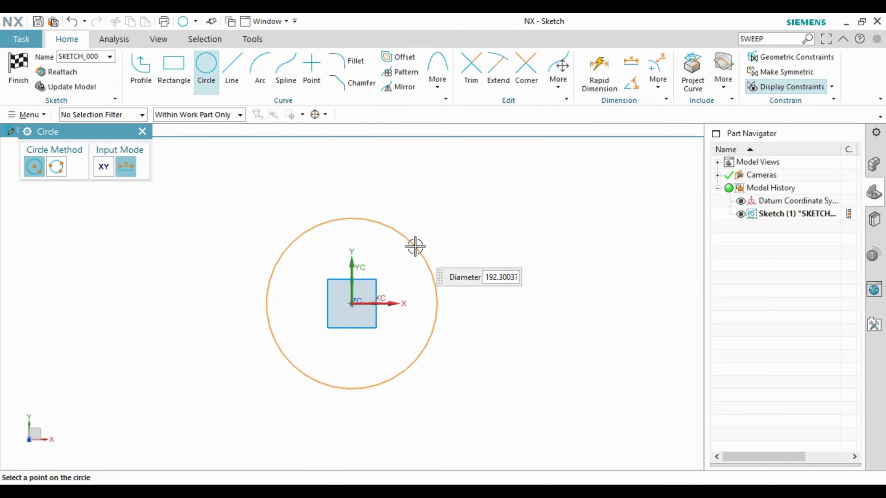
text(6)
key(Return)
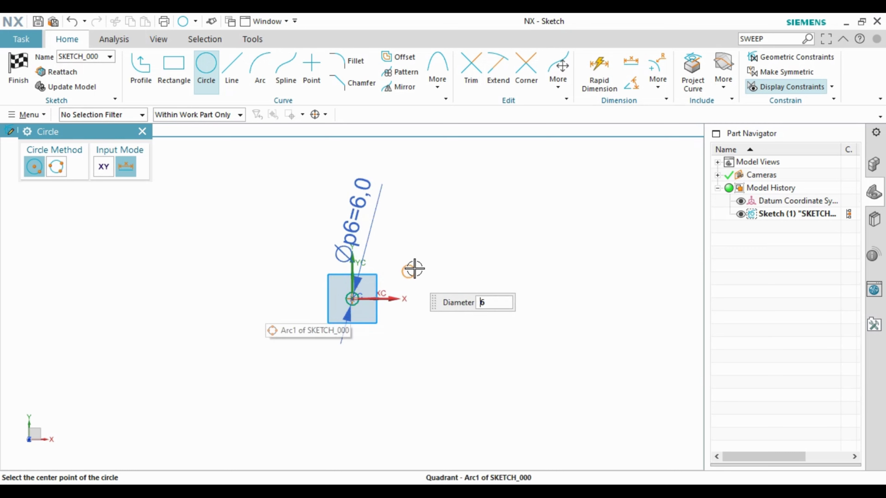
key(Escape)
right_click(421, 211)
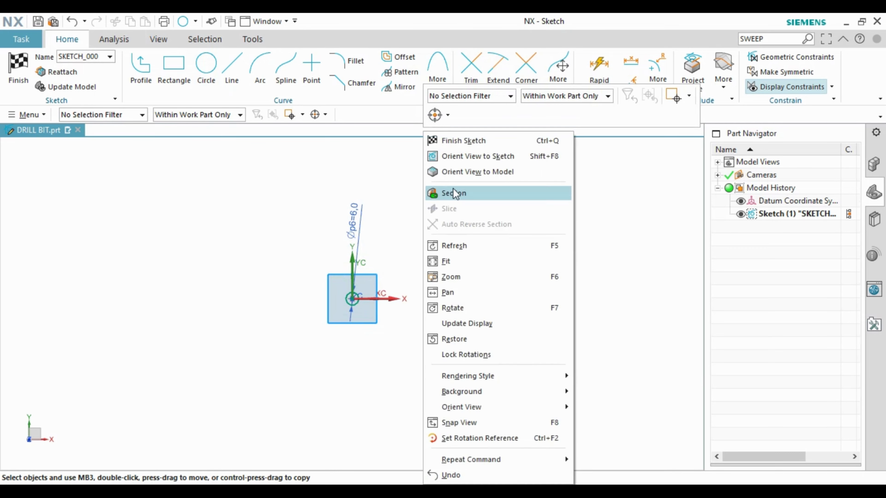
click(445, 261)
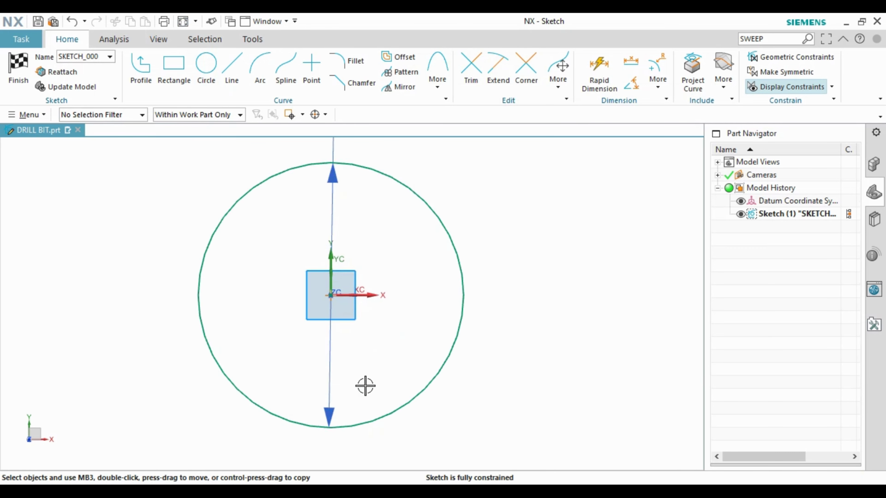
Place a 2 mm circle right of the origin, dimensioned 2.5 along X and 0 vertically
click(205, 64)
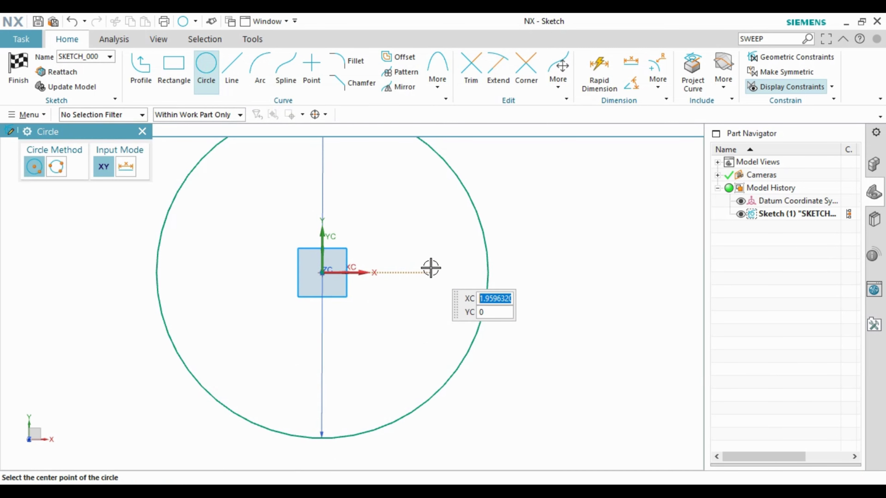
click(432, 270)
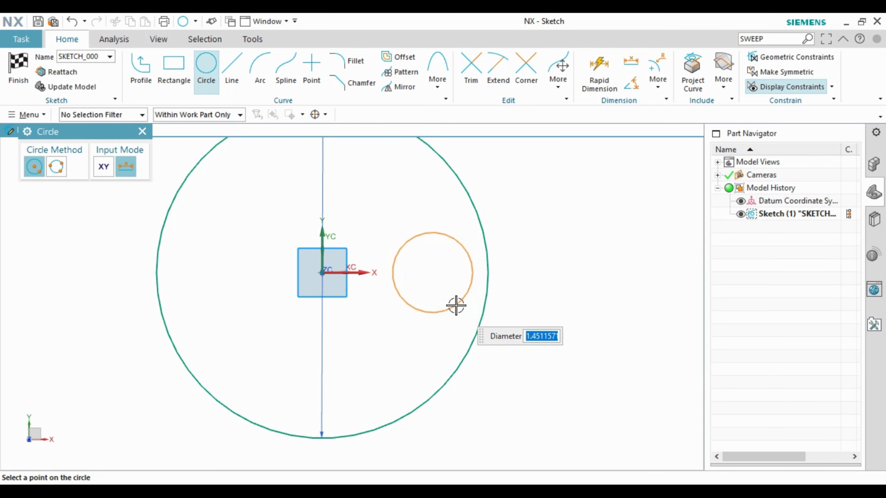
key(Return)
key(Escape)
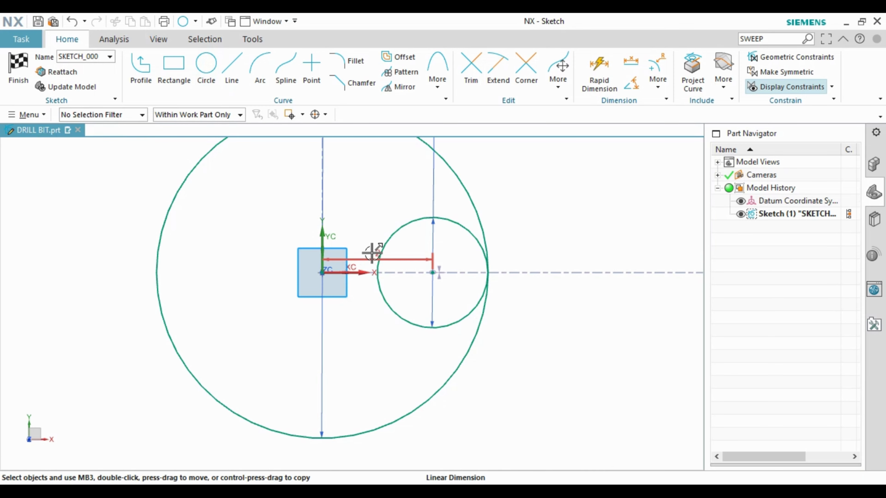
double_click(372, 254)
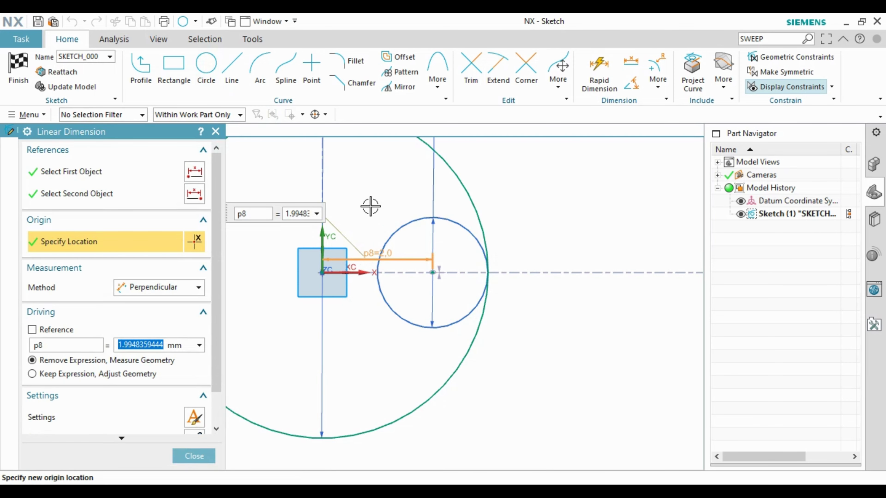
middle_click(467, 266)
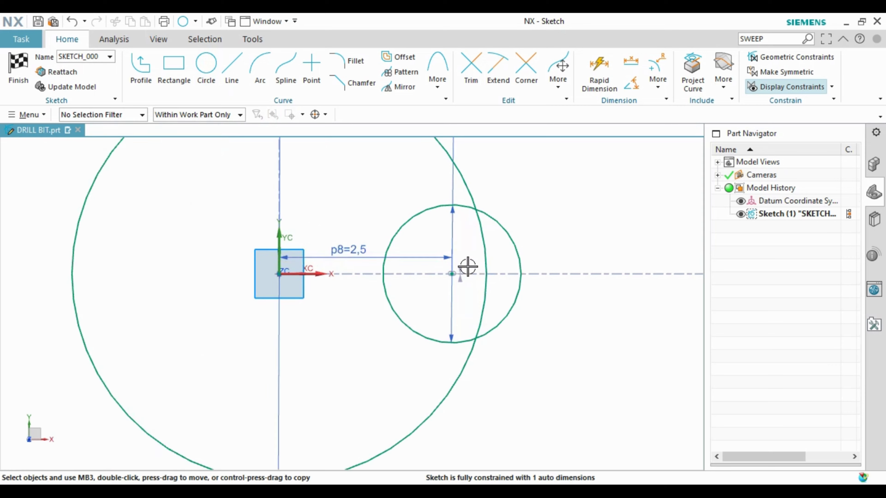
scroll(460, 266, up, 1)
click(456, 272)
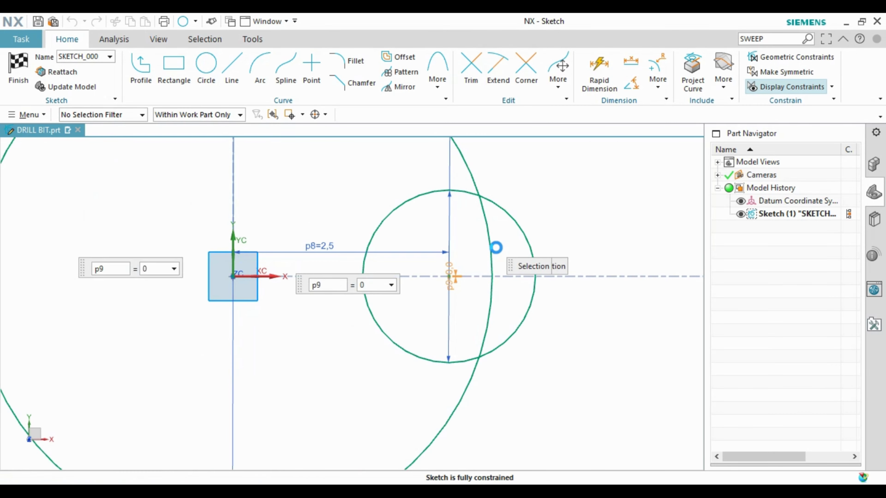
middle_click(374, 213)
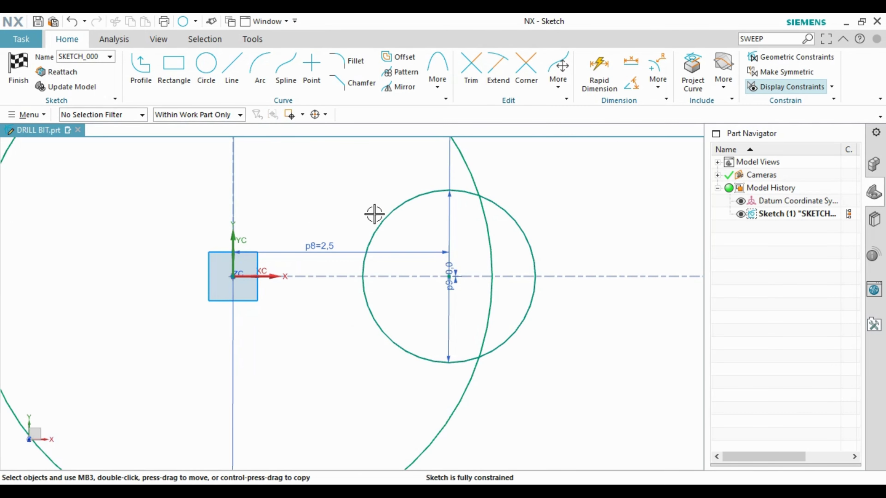
Draw a 2 mm diameter circle to the left of the origin
click(206, 65)
scroll(432, 314, down, 2)
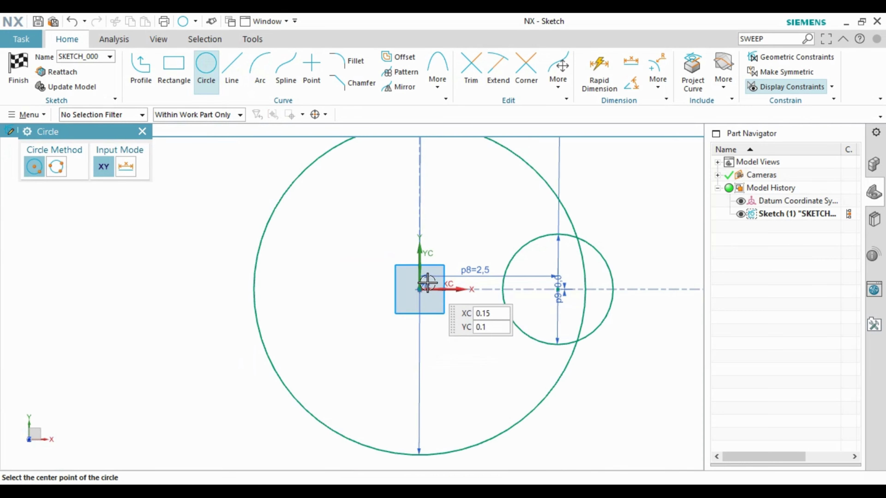
scroll(436, 300, up, 1)
click(322, 289)
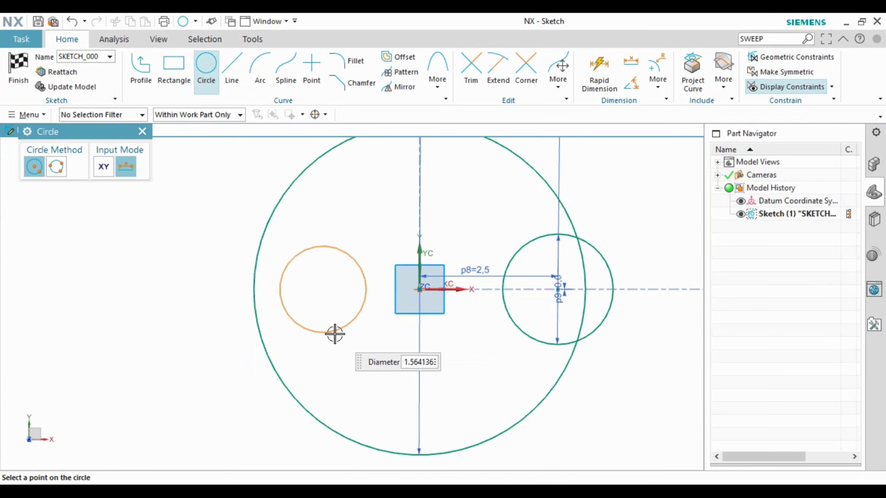
key(Return)
middle_click(336, 311)
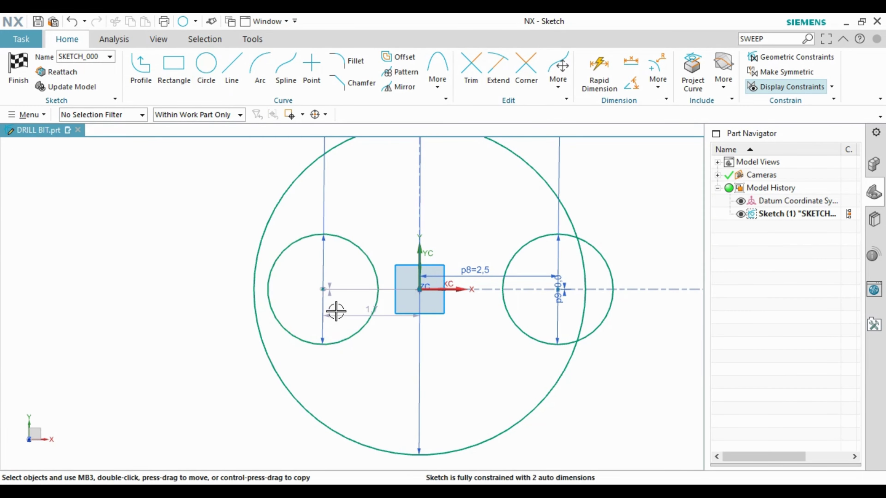
Set its centre dimensions to 0 vertical offset (p11) and 2.5 horizontal distance (p12)
double_click(333, 290)
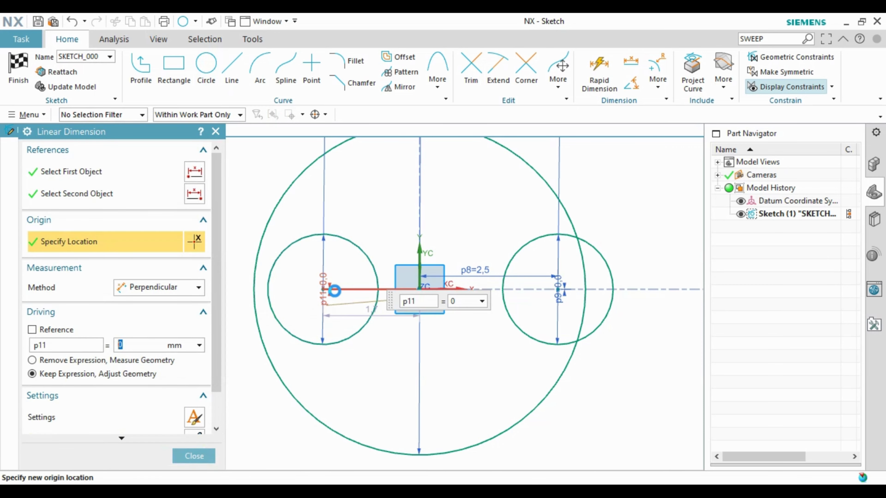
middle_click(372, 319)
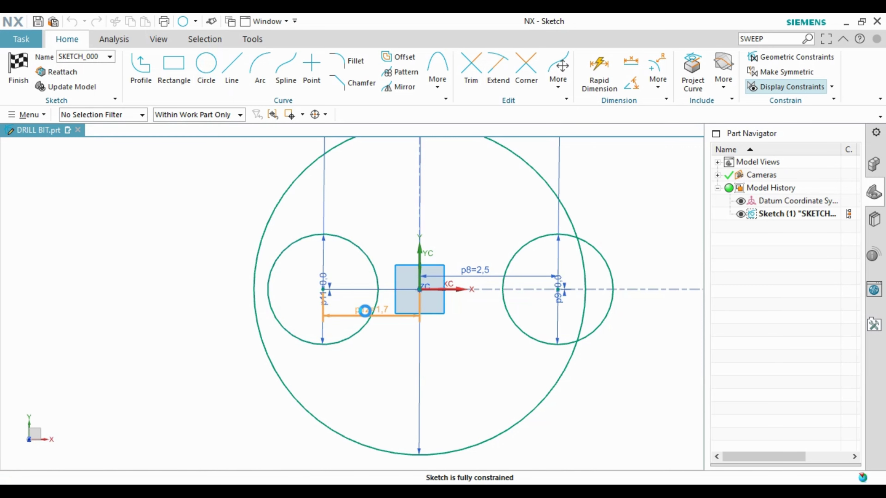
double_click(365, 314)
text(2.5)
key(Return)
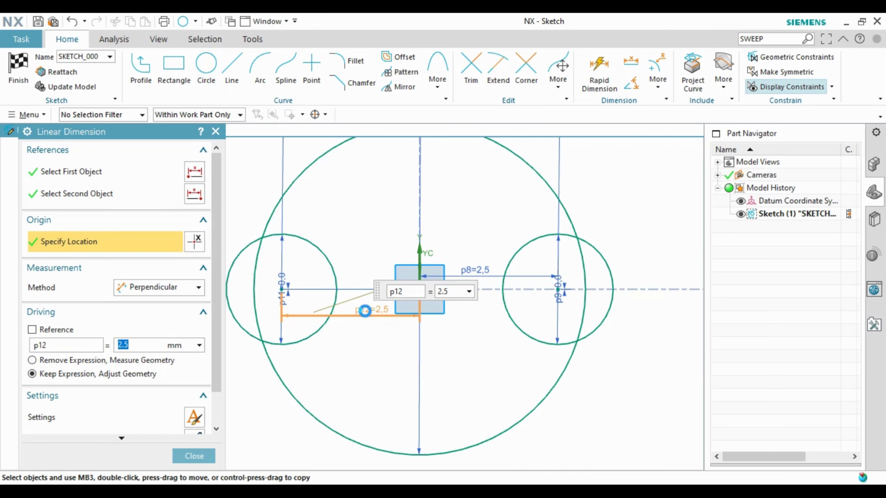
middle_click(366, 311)
scroll(316, 347, up, 1)
scroll(226, 383, up, 3)
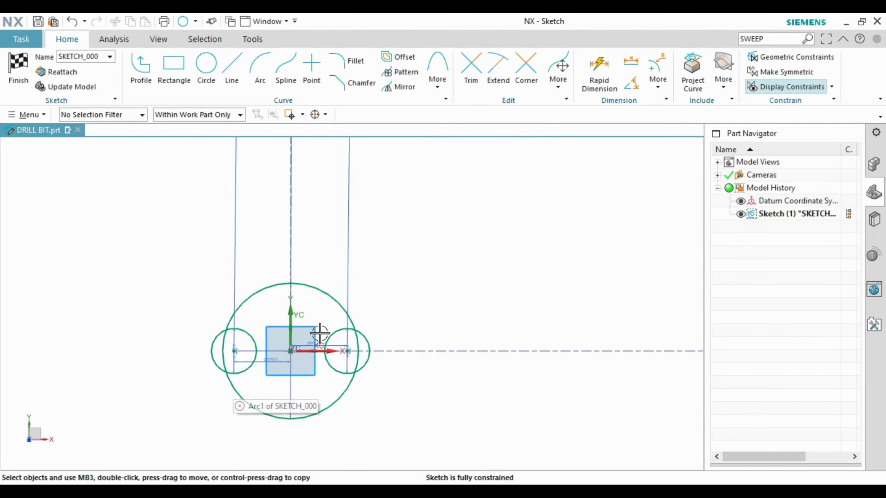
scroll(280, 213, up, 3)
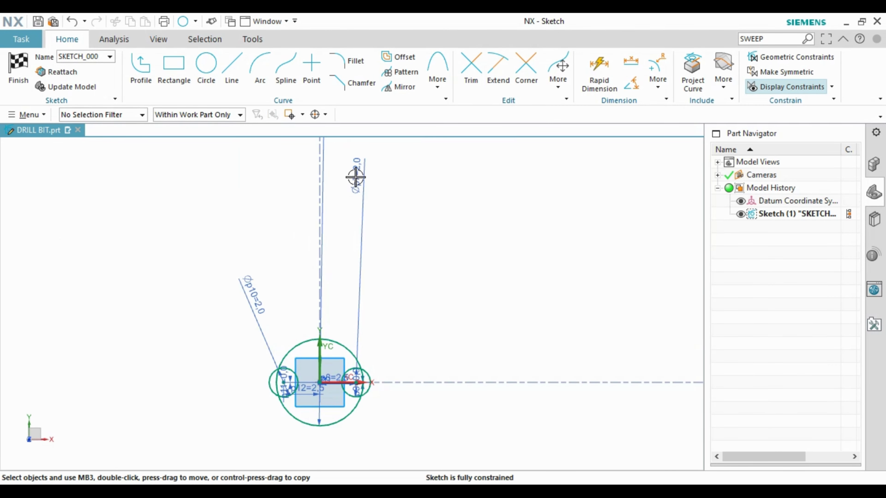
scroll(289, 409, down, 3)
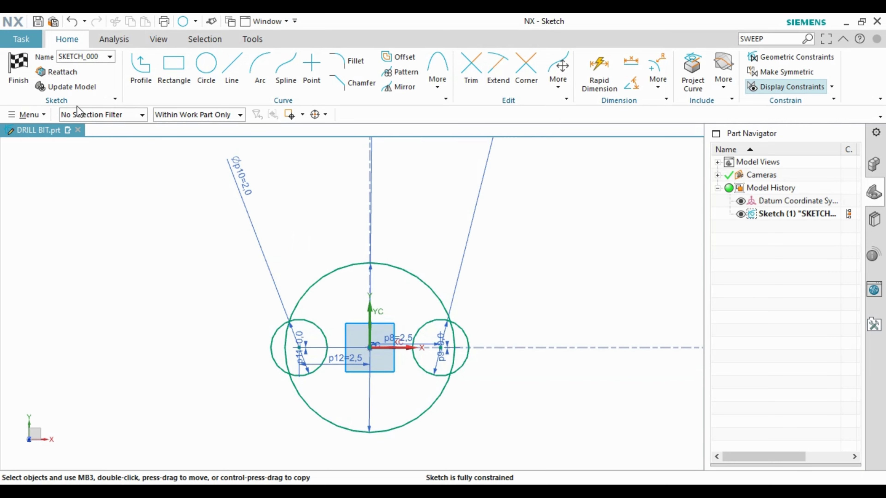
With Quadrant snapping, draw a 0.5 horizontal line leftward from the big circle's top
click(231, 66)
scroll(389, 312, down, 2)
scroll(340, 207, down, 2)
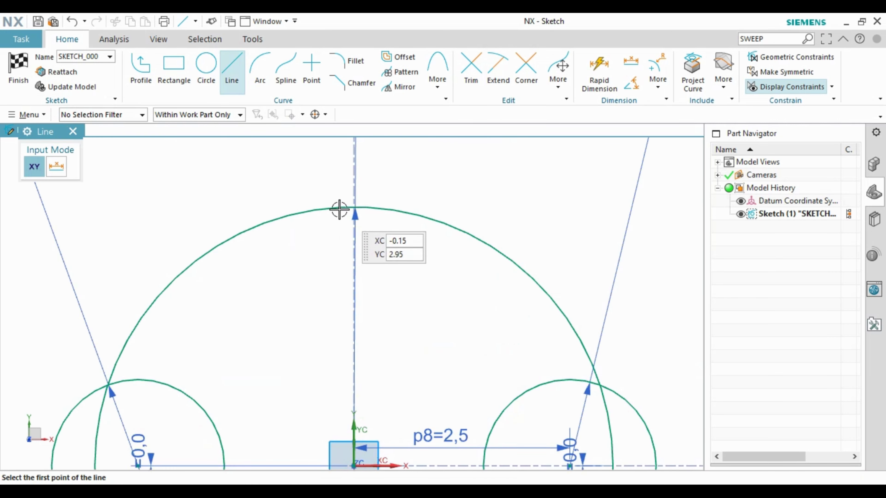
click(314, 115)
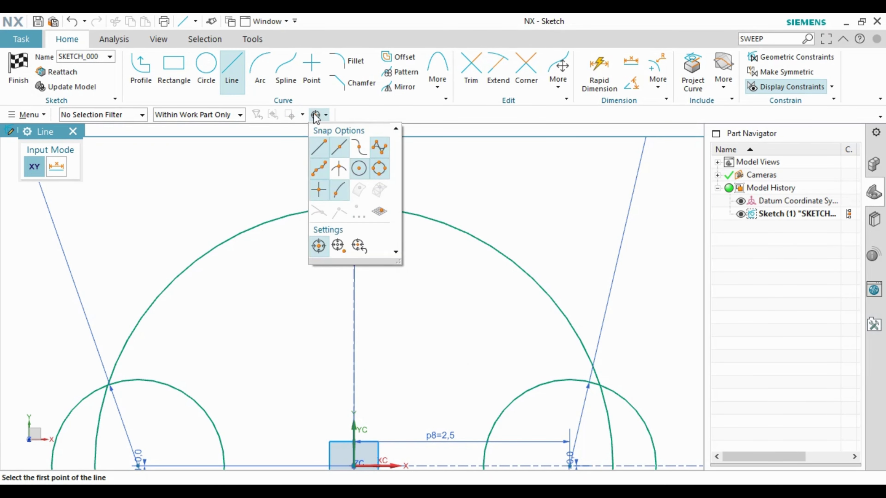
click(358, 168)
scroll(355, 198, down, 2)
scroll(358, 202, down, 2)
click(358, 201)
scroll(359, 201, up, 4)
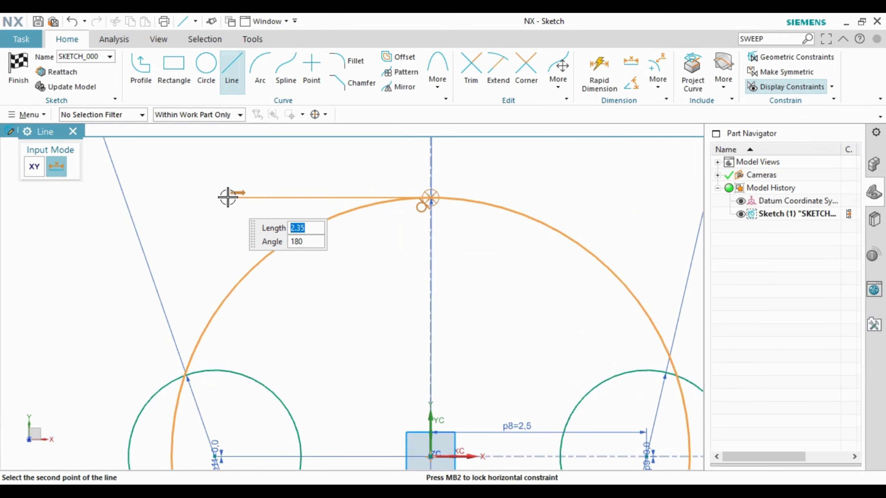
key(Return)
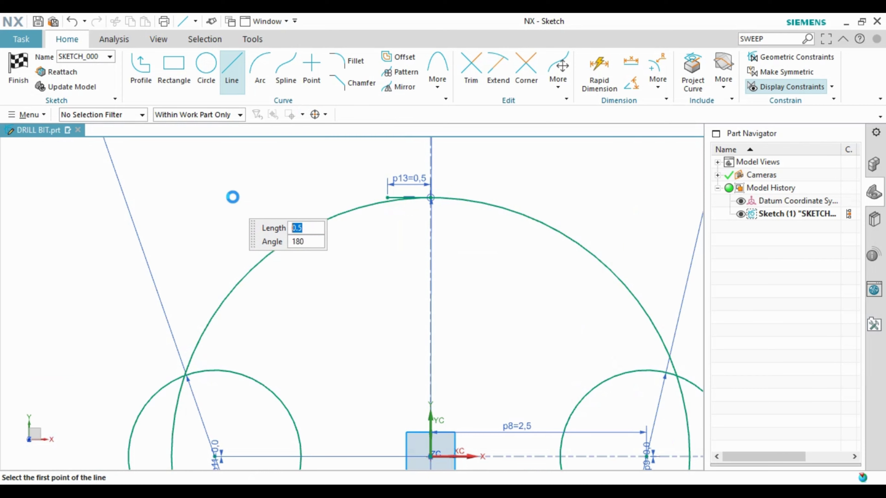
Draw a line from that short line's end tangent to the left circle
scroll(429, 194, down, 3)
click(332, 201)
scroll(333, 220, up, 5)
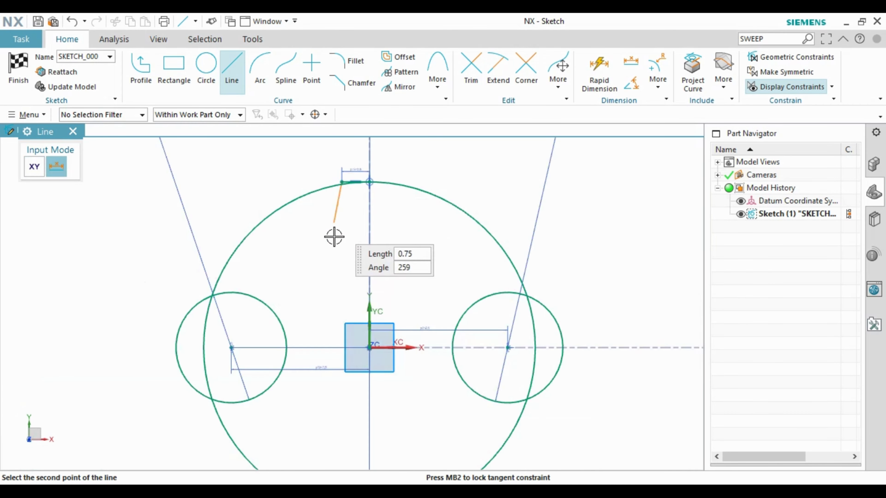
scroll(277, 371, down, 2)
scroll(279, 353, down, 2)
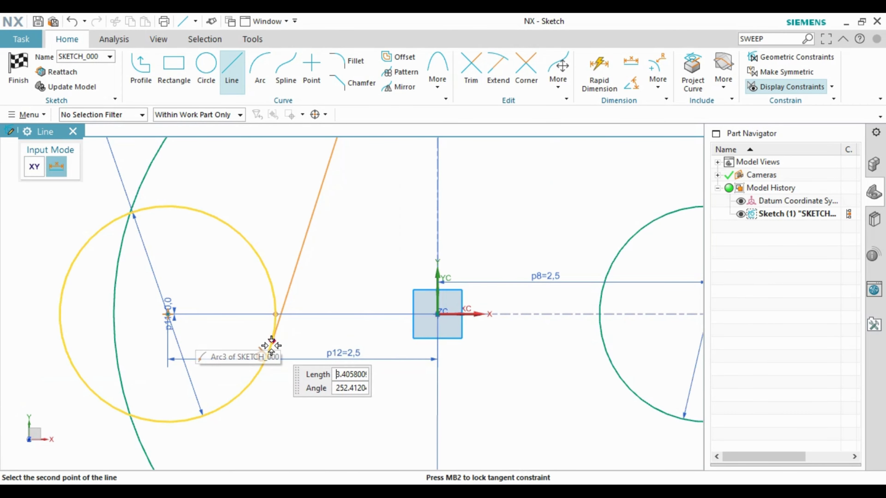
click(265, 361)
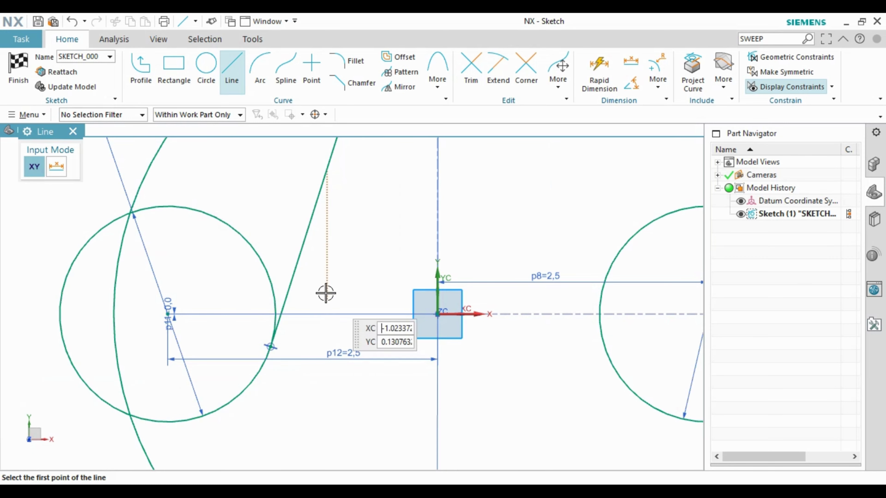
Cancel two line starts at the arc bottom and adjust the snap point settings
scroll(325, 293, up, 3)
scroll(376, 450, down, 4)
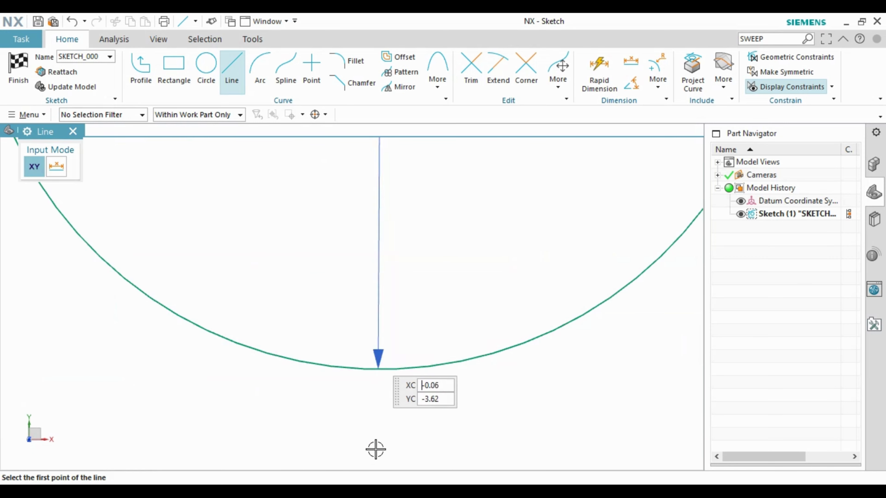
click(379, 370)
scroll(401, 381, up, 3)
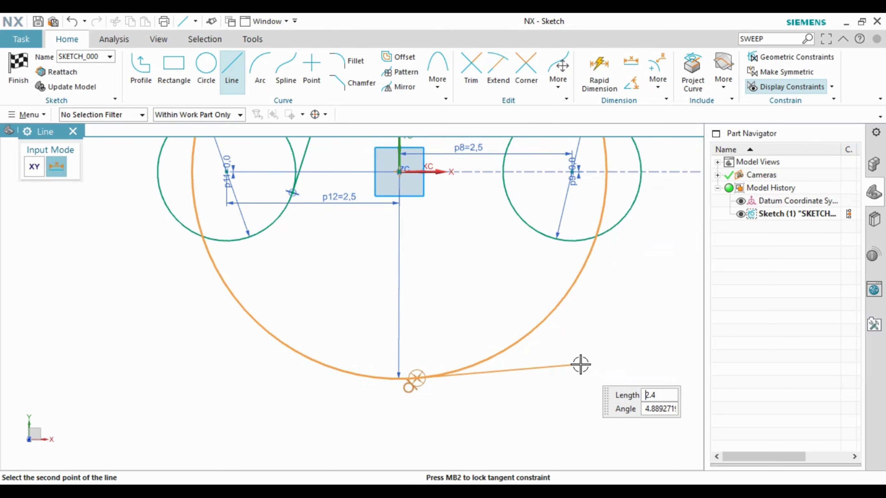
key(Escape)
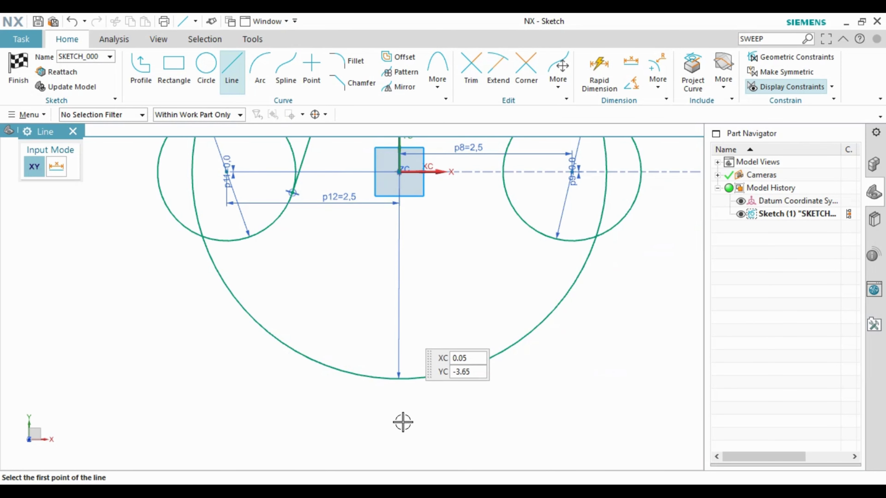
click(400, 377)
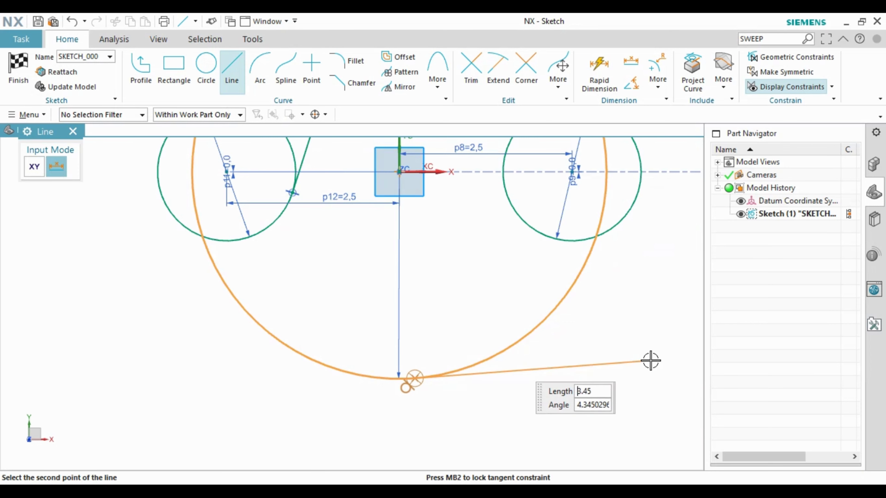
key(Escape)
key(Escape)
click(233, 80)
click(326, 114)
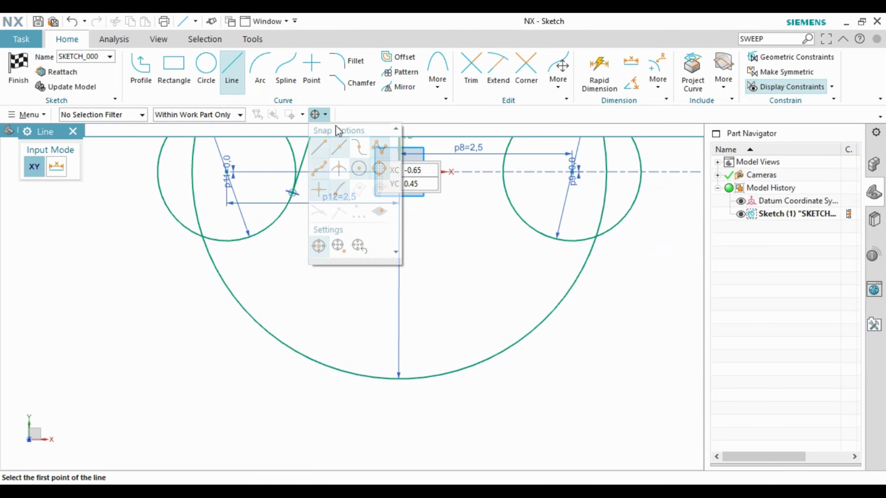
click(326, 114)
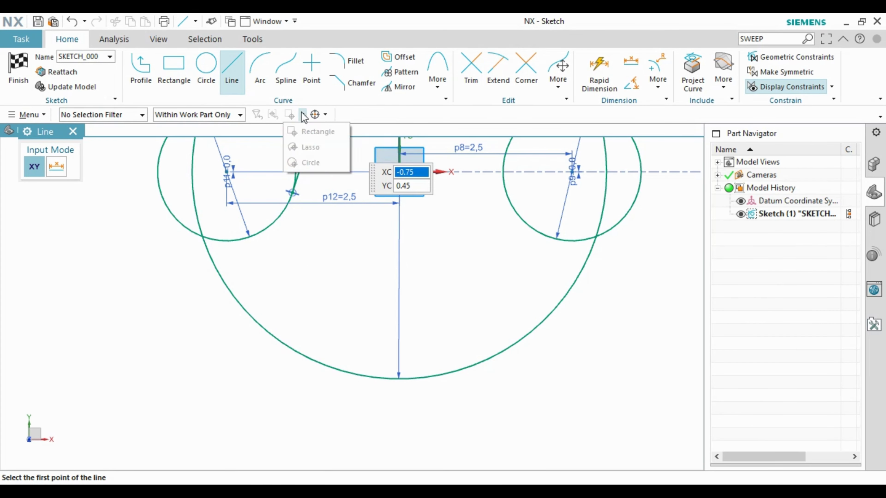
click(316, 115)
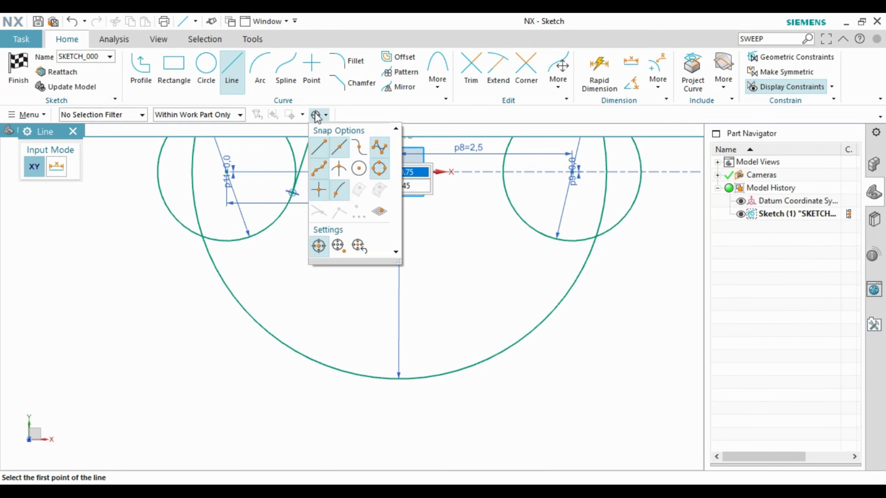
Draw a 0.5 horizontal line at the big circle's bottom, undoing a first slanted line attempt
click(398, 378)
text(0.5)
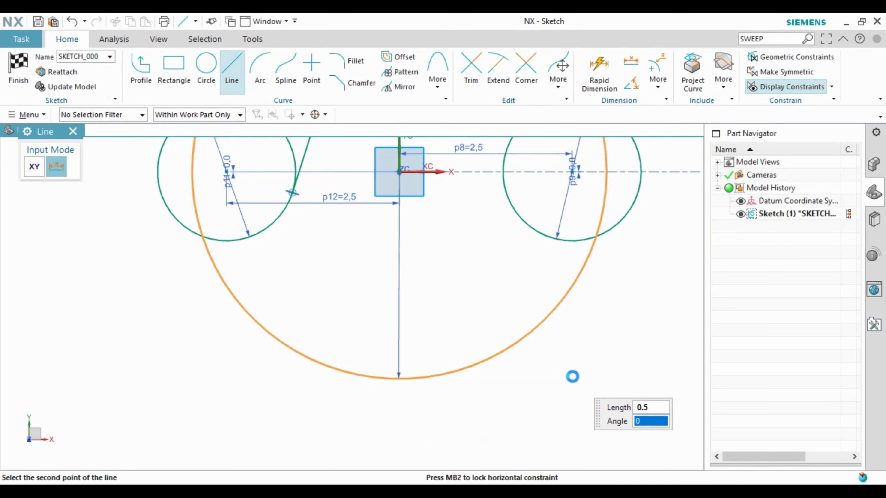
key(Return)
scroll(384, 349, down, 5)
click(399, 366)
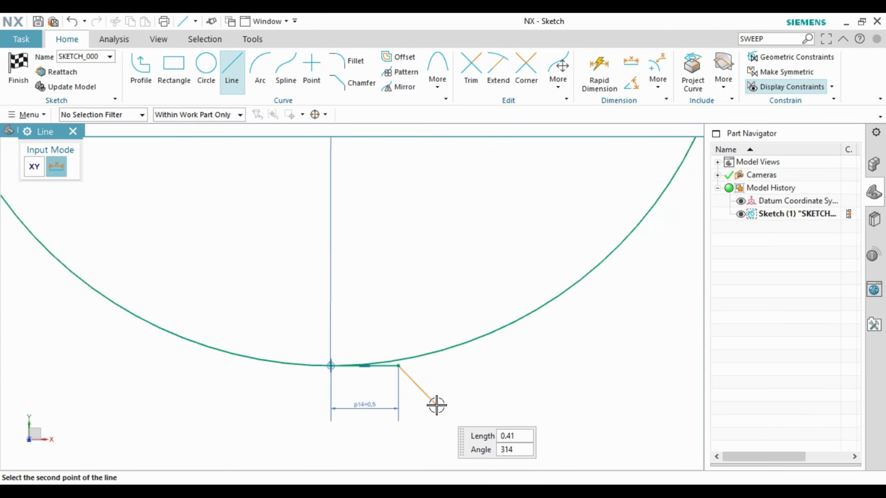
scroll(436, 405, up, 5)
scroll(466, 264, down, 2)
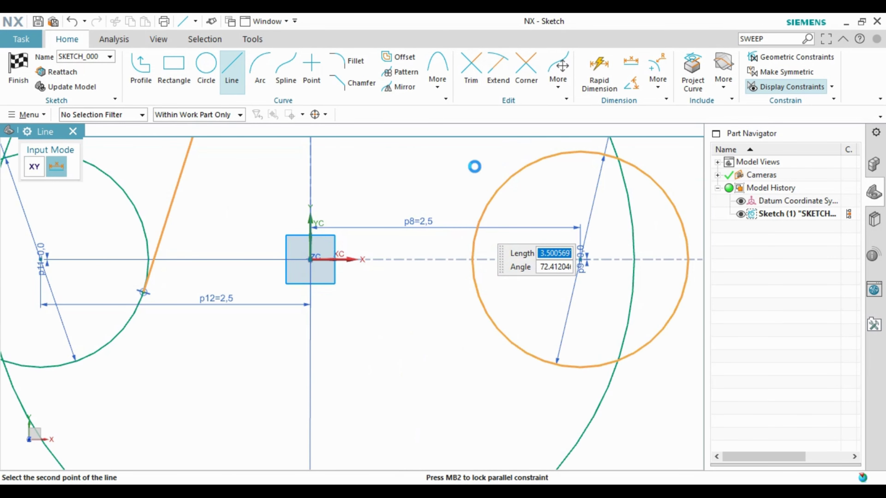
click(477, 226)
key(Escape)
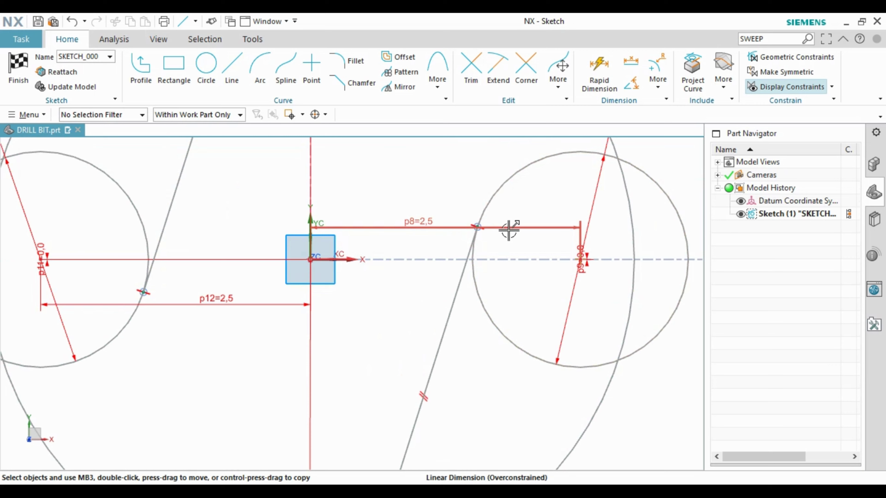
key(ctrl+z)
Redraw the slanted line from the short line's end to the right small circle
click(232, 70)
scroll(546, 210, up, 3)
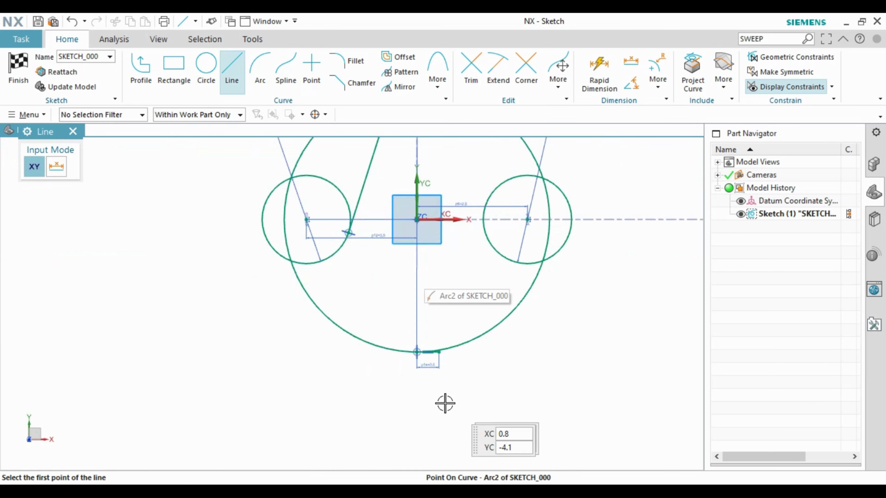
scroll(445, 405, down, 6)
scroll(453, 279, up, 2)
click(442, 271)
scroll(441, 401, down, 3)
scroll(500, 212, up, 3)
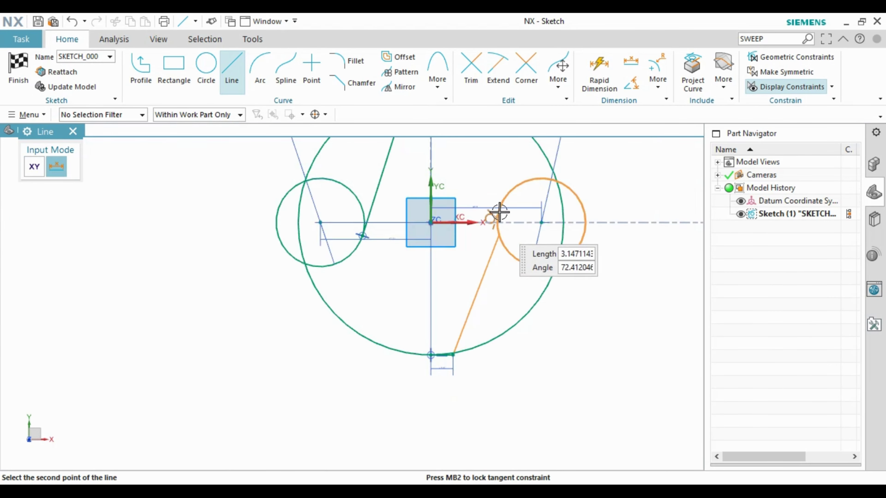
scroll(517, 218, up, 2)
click(518, 218)
scroll(498, 196, down, 3)
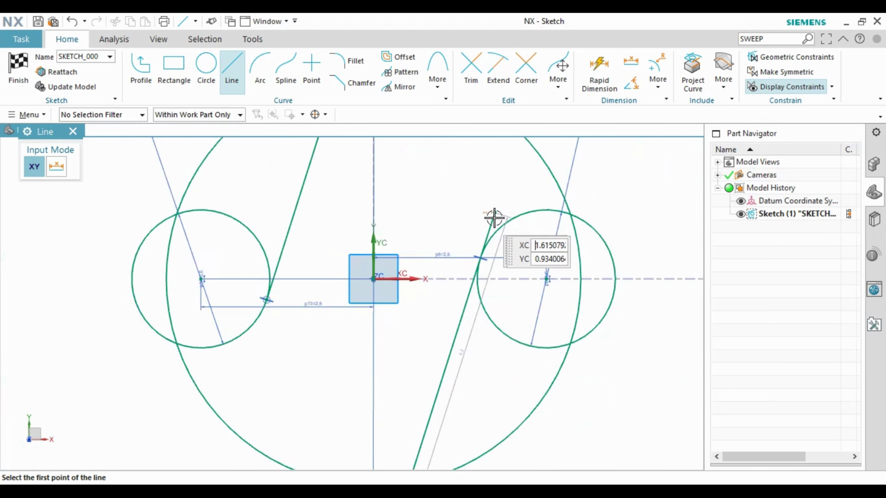
key(Escape)
Quick Trim the excess segments at the profile's top and bottom corners
click(471, 70)
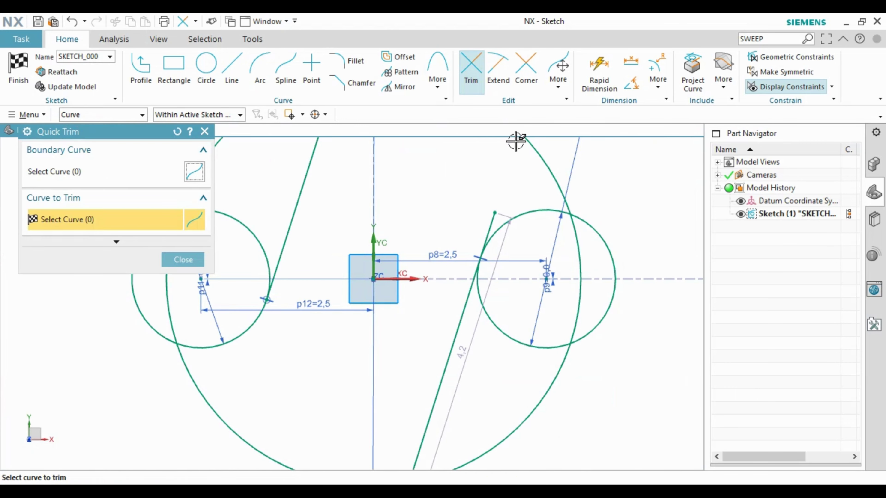
scroll(502, 210, up, 3)
scroll(512, 267, down, 3)
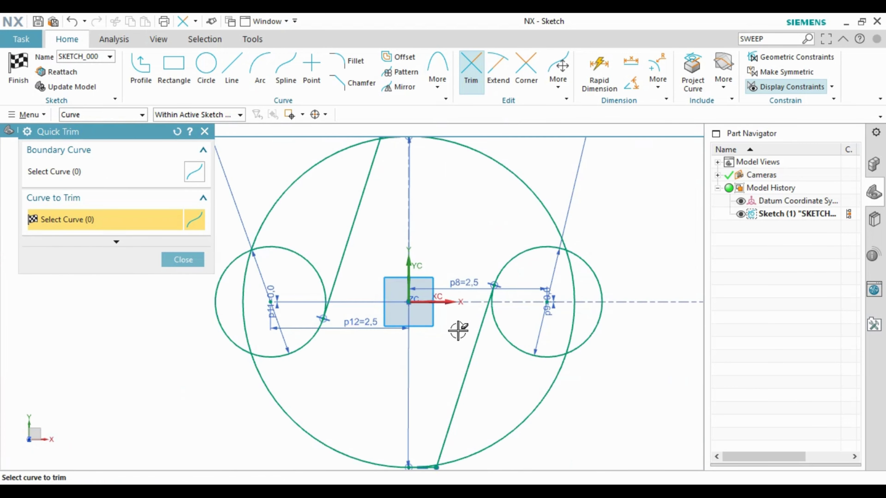
scroll(372, 157, up, 3)
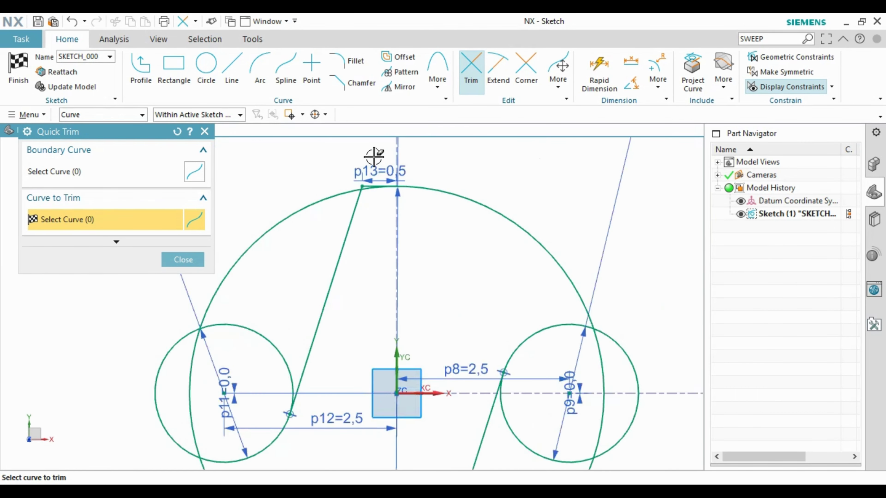
scroll(372, 157, up, 3)
scroll(366, 242, up, 2)
drag(365, 242, 359, 264)
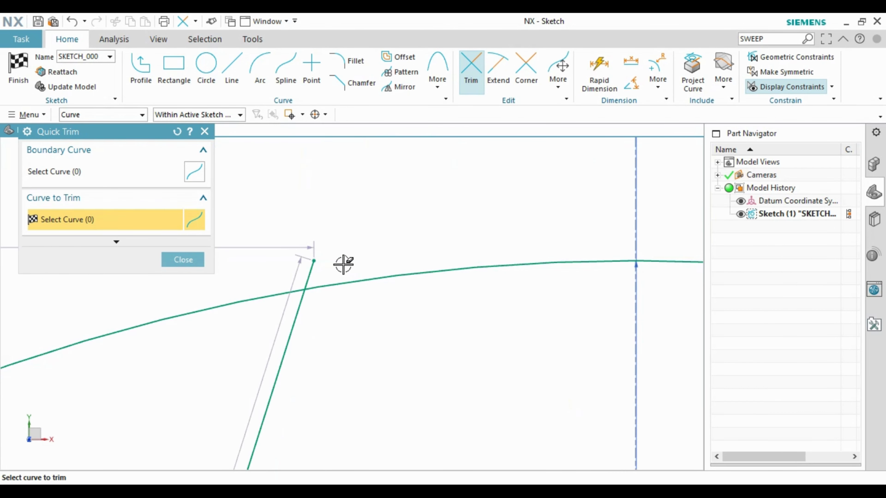
scroll(392, 189, down, 2)
scroll(397, 231, down, 3)
scroll(434, 356, up, 3)
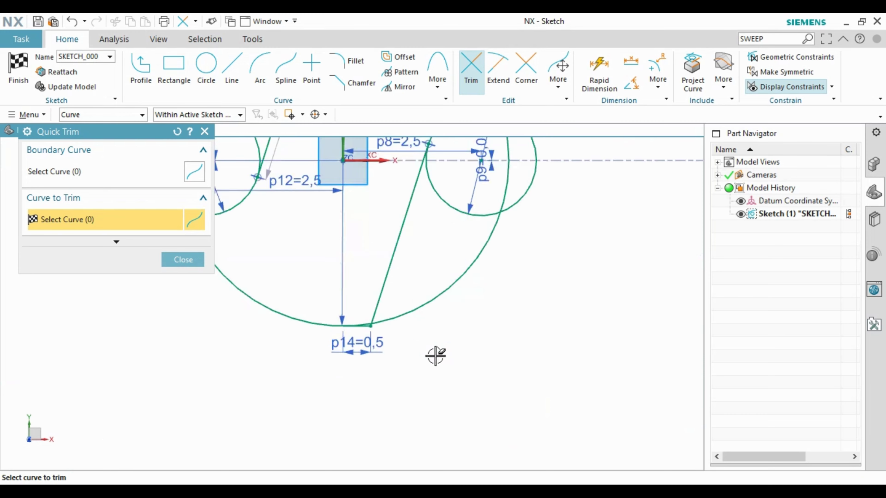
scroll(337, 304, up, 3)
scroll(337, 305, up, 3)
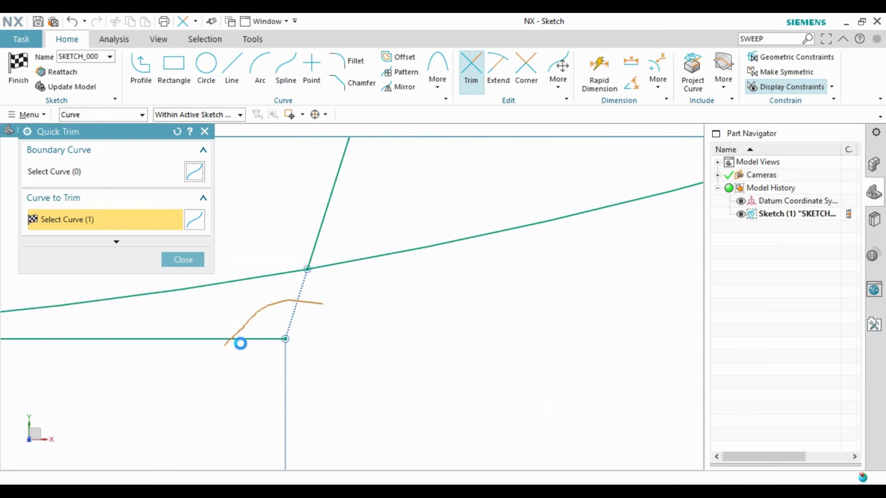
drag(240, 343, 231, 345)
Trim the remaining crossed curves and left-side arcs to close the flute profile
scroll(391, 355, down, 2)
scroll(438, 372, down, 3)
scroll(534, 300, down, 2)
scroll(467, 389, up, 2)
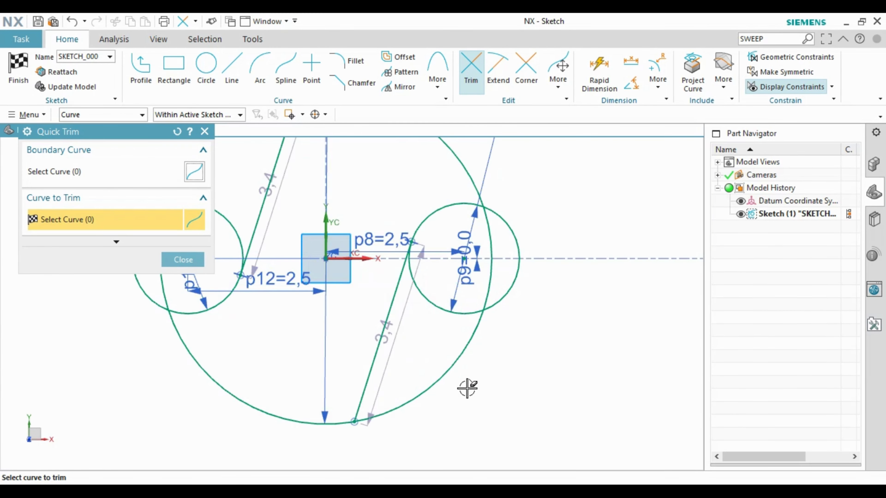
drag(467, 388, 446, 300)
scroll(481, 320, down, 3)
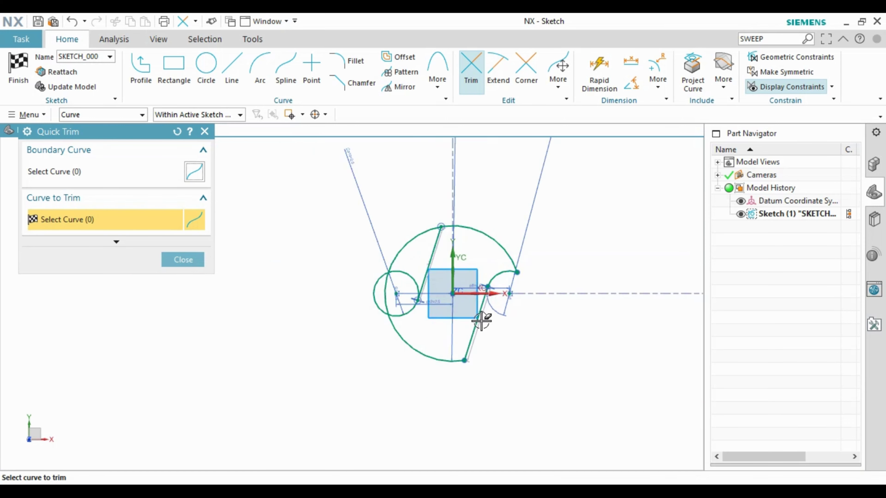
scroll(481, 320, up, 3)
drag(381, 178, 395, 260)
drag(273, 359, 336, 356)
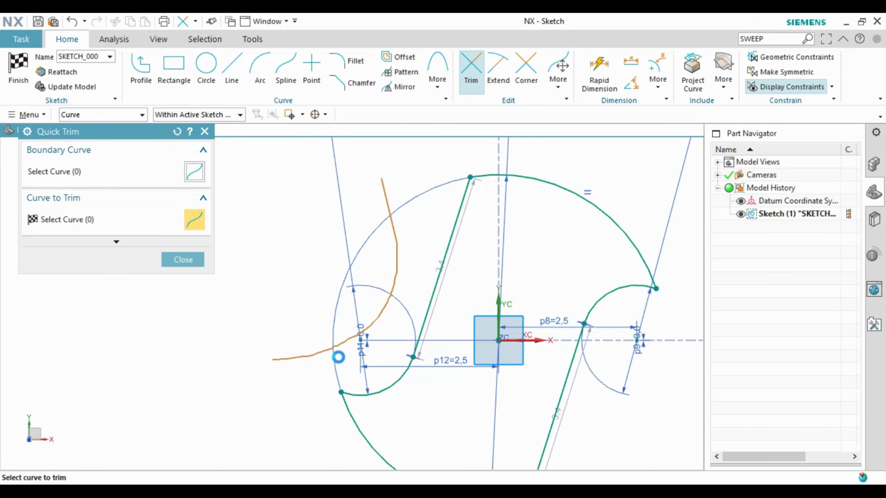
middle_click(330, 323)
scroll(524, 342, down, 3)
scroll(477, 346, up, 2)
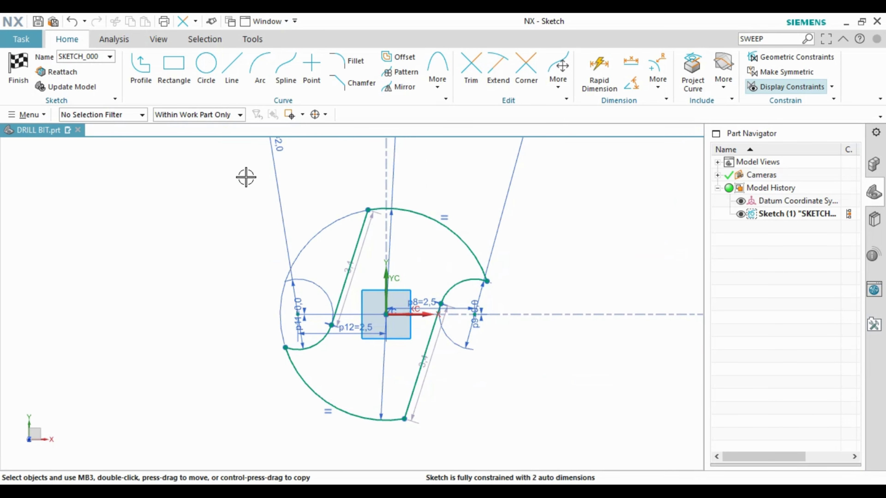
Finish the sketch and fit it to the view
click(19, 71)
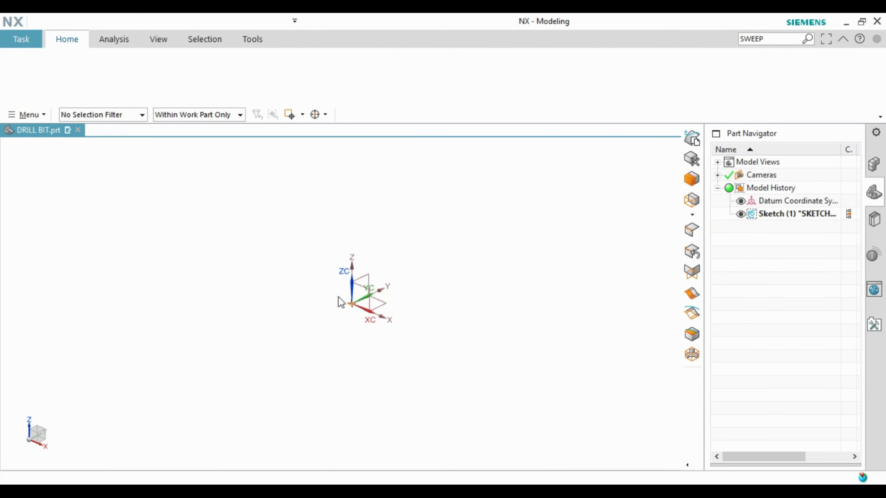
right_click(441, 176)
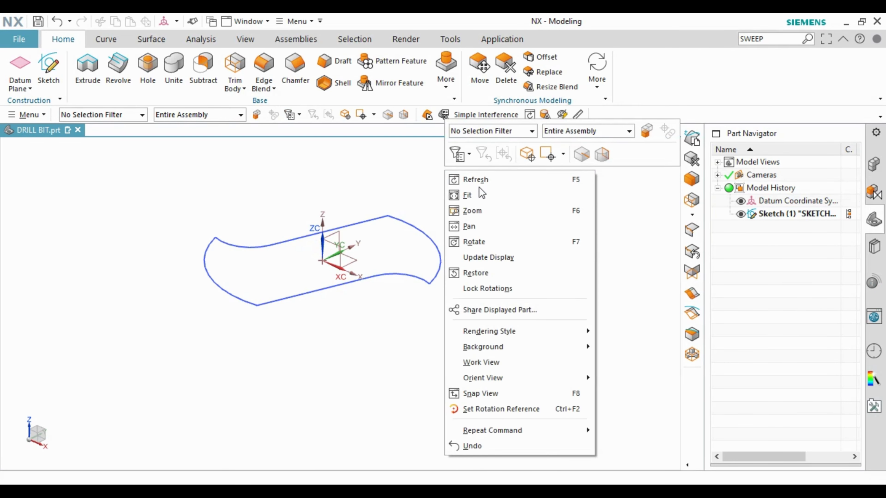
click(478, 190)
scroll(497, 351, down, 2)
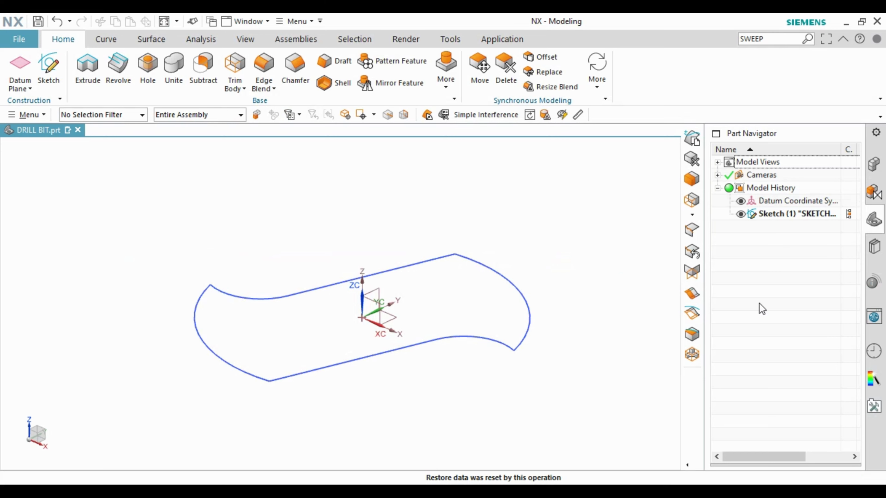
Create a 60 mm line from the origin along ZC and fit it in view
click(106, 40)
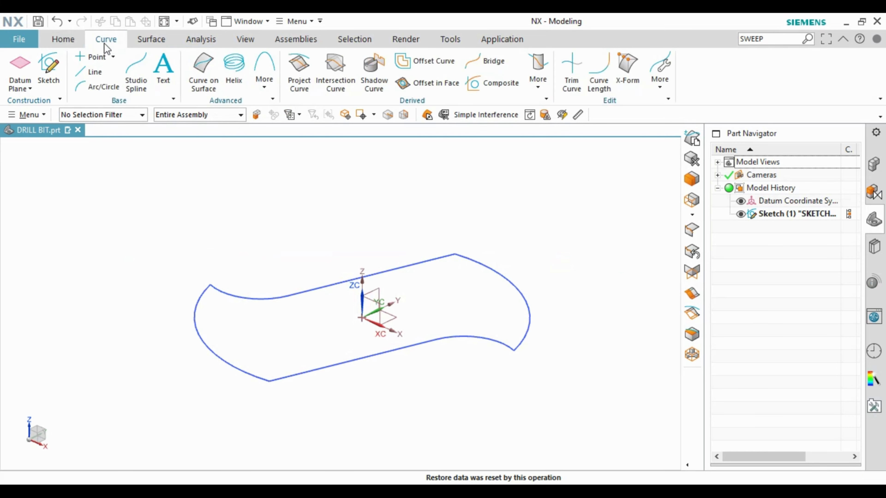
click(94, 72)
click(362, 318)
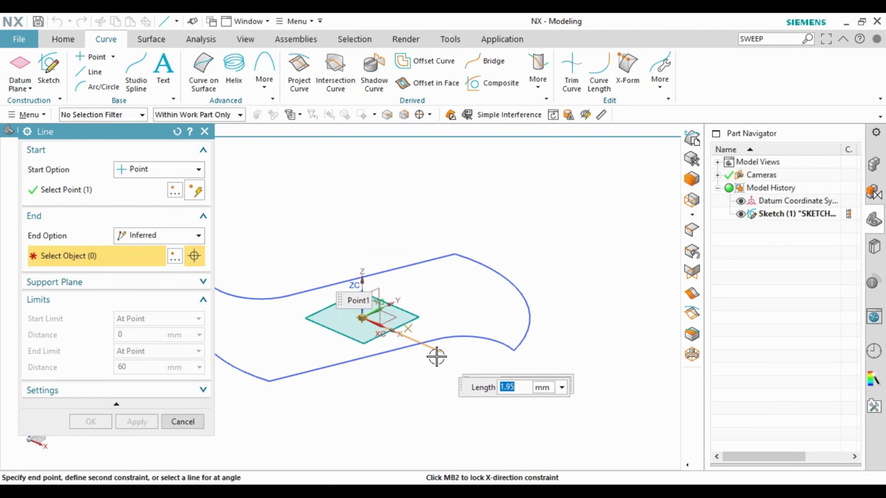
scroll(434, 355, down, 3)
text(6)
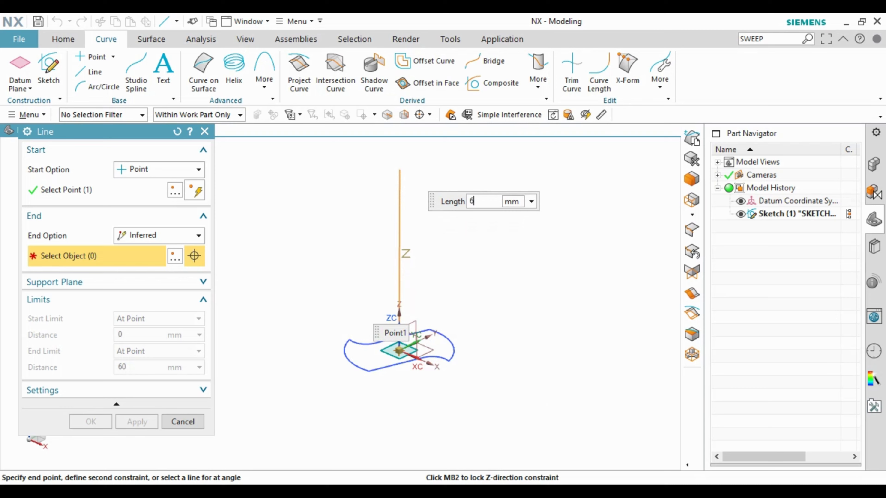
text(0)
key(Return)
click(81, 406)
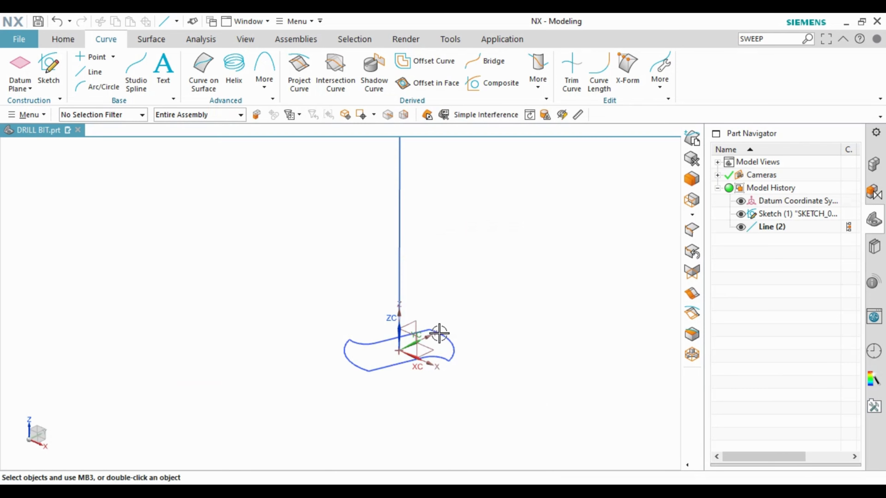
right_click(478, 247)
click(499, 224)
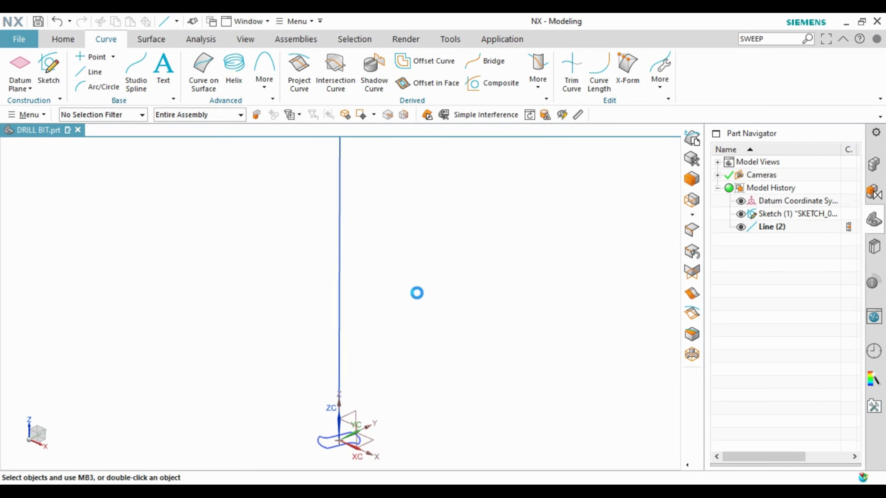
scroll(356, 387, up, 2)
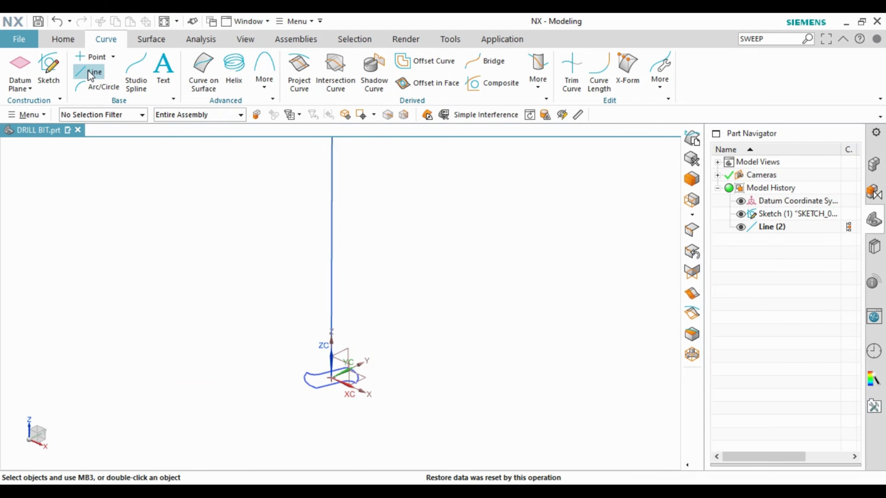
click(63, 39)
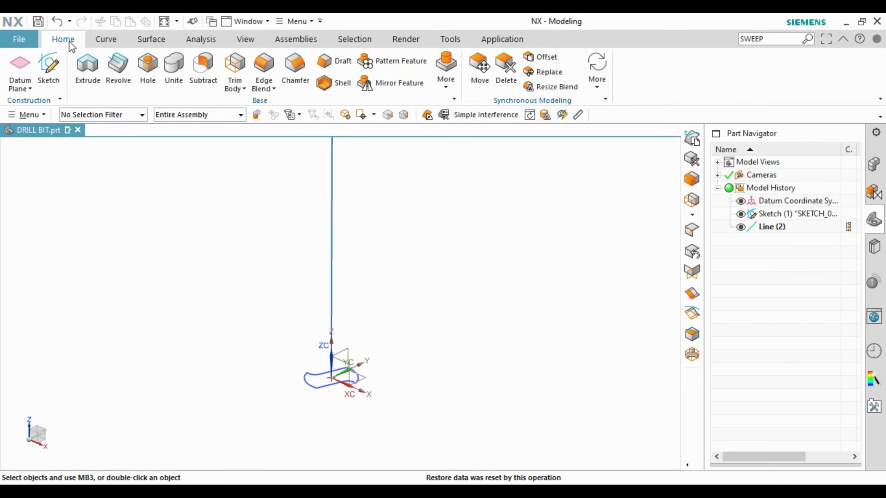
click(161, 40)
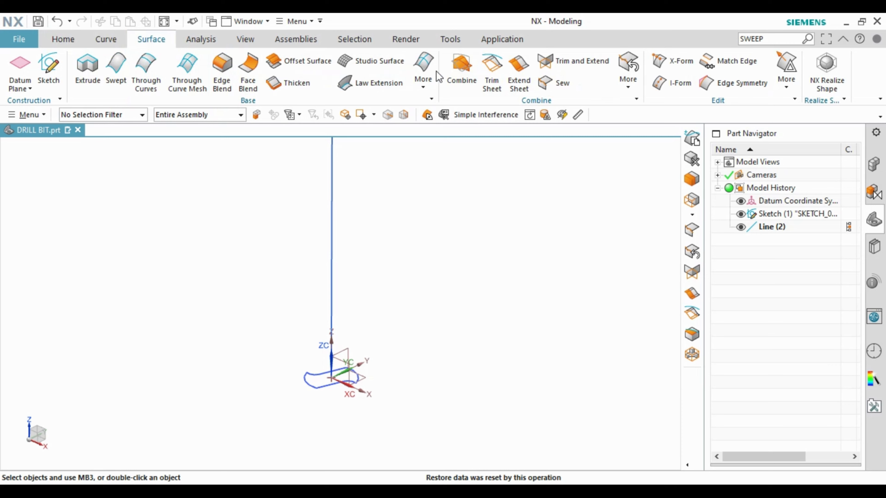
click(421, 92)
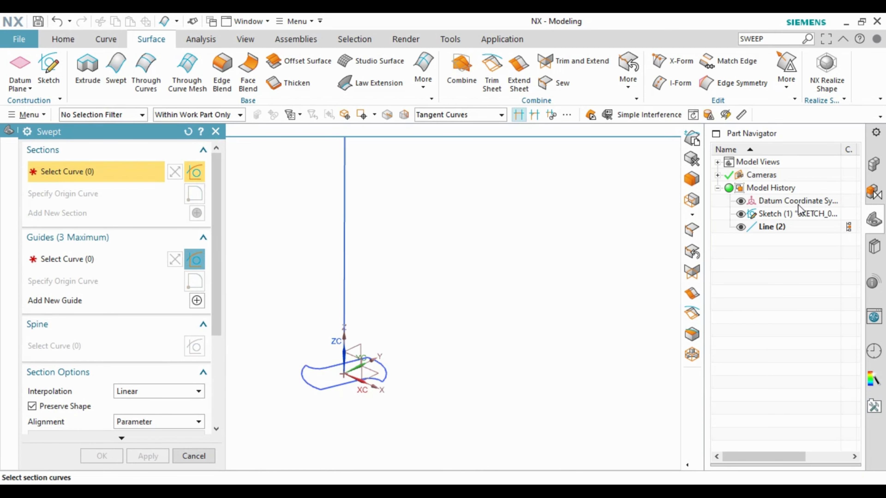
click(773, 217)
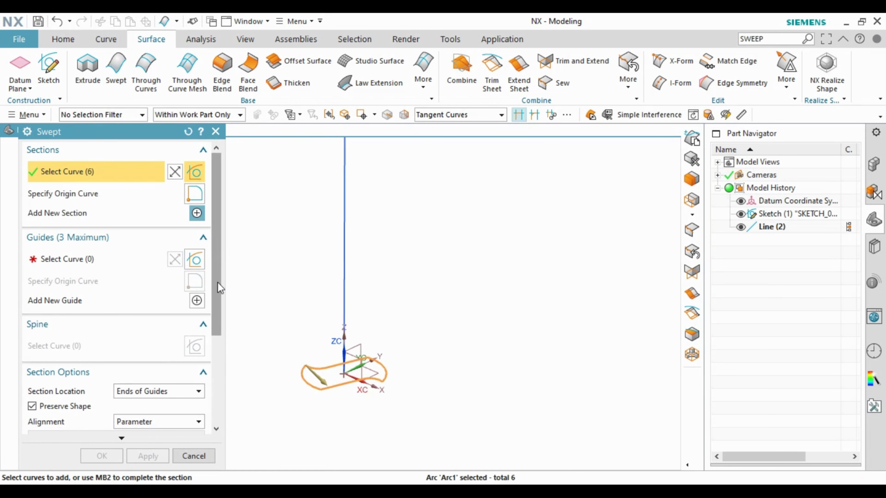
key(Escape)
Create a right-hand 6 mm diameter helix, 25 mm pitch, limits 0 to 60 mm
click(107, 43)
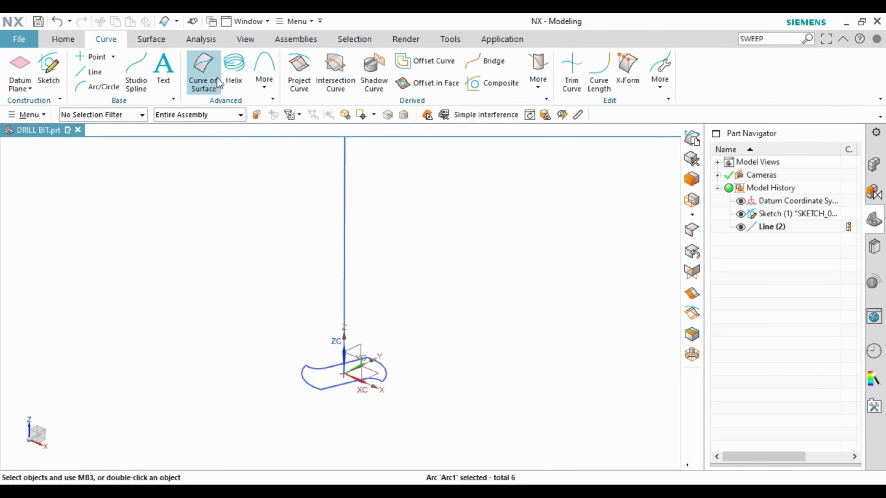
click(233, 68)
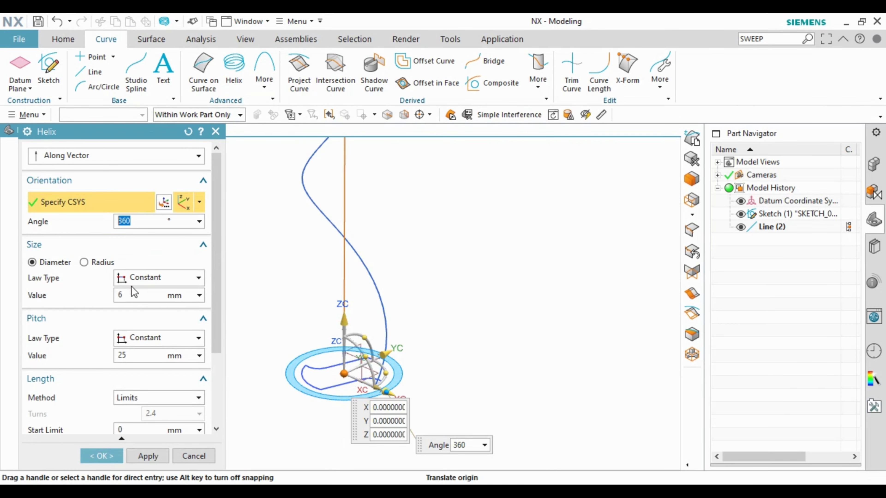
click(130, 293)
click(84, 262)
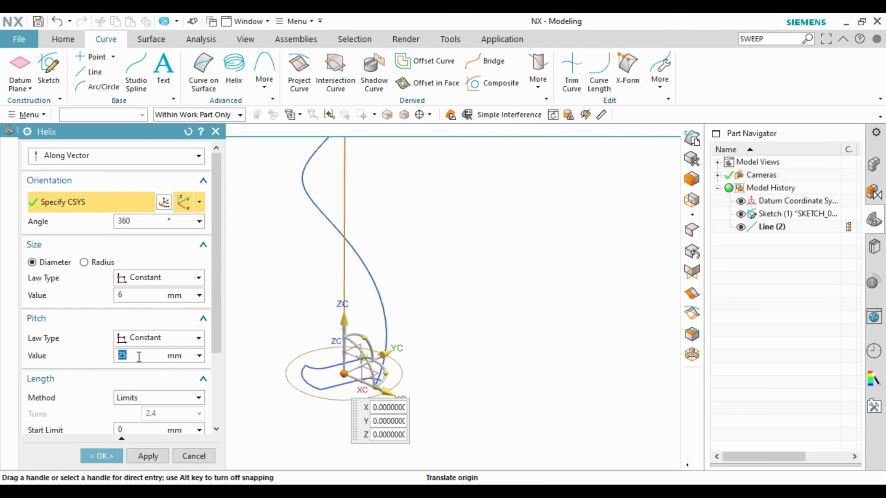
scroll(153, 341, down, 3)
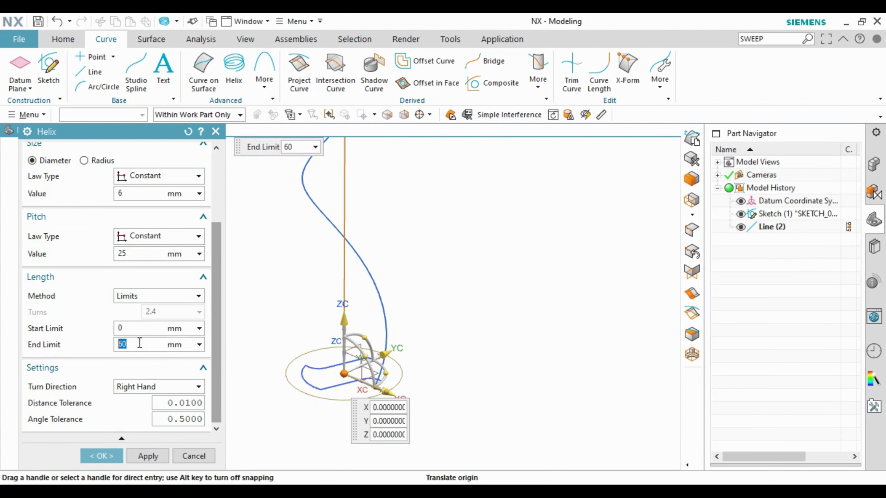
click(103, 460)
mouse_move(455, 323)
middle_down()
mouse_move(377, 373)
mouse_move(417, 339)
middle_up()
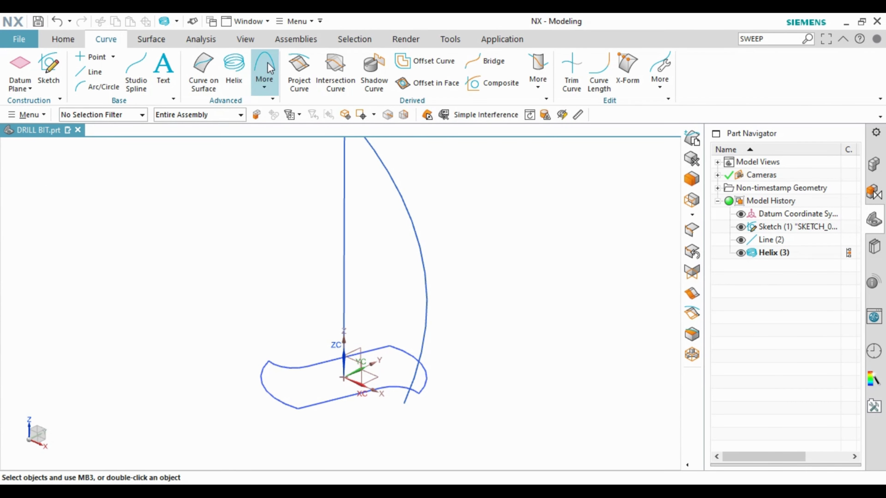
Start a swept feature with the sketch profile as section and the helix as guide
click(146, 40)
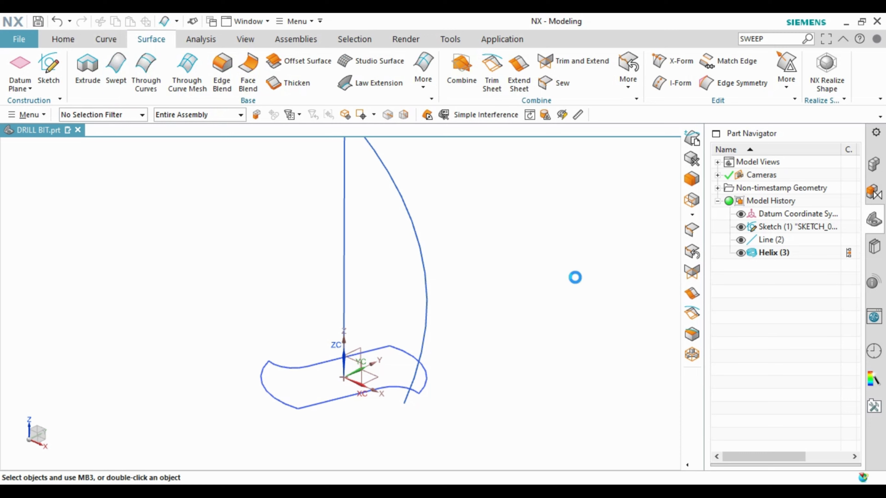
click(769, 226)
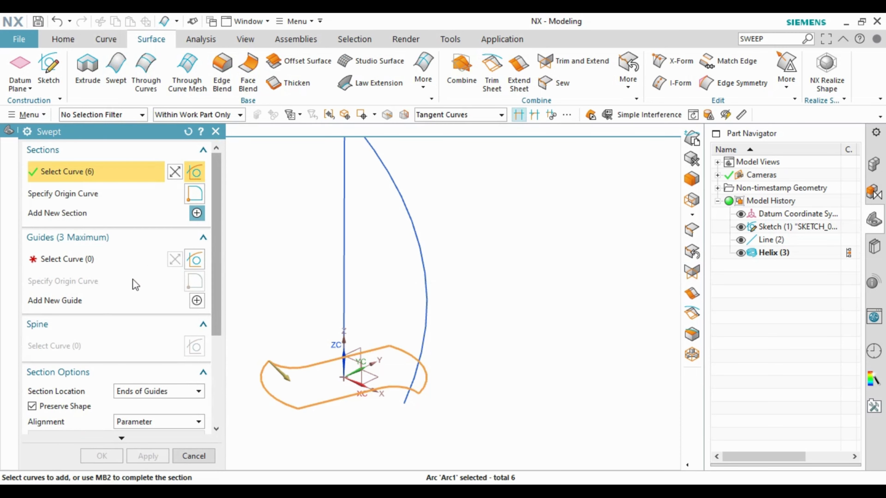
click(93, 259)
click(411, 211)
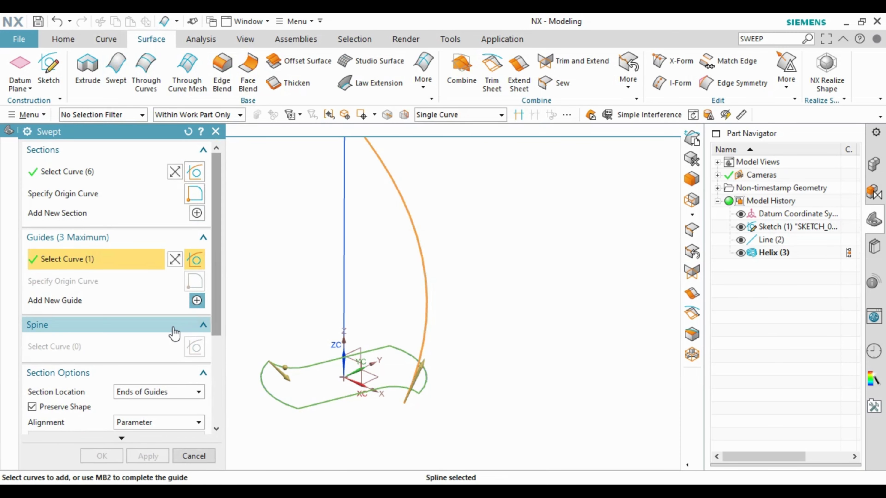
Orient the sweep by vector direction along the Z axis and create the drill body
middle_drag(425, 317, 381, 289)
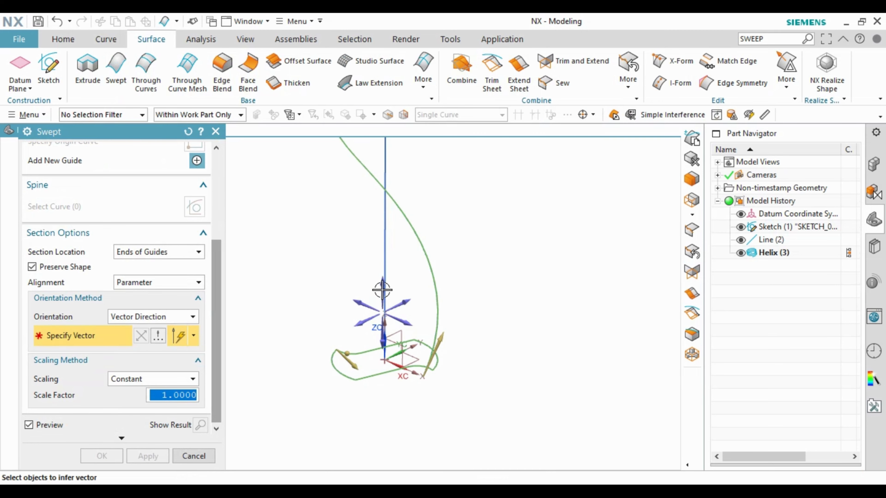
click(118, 320)
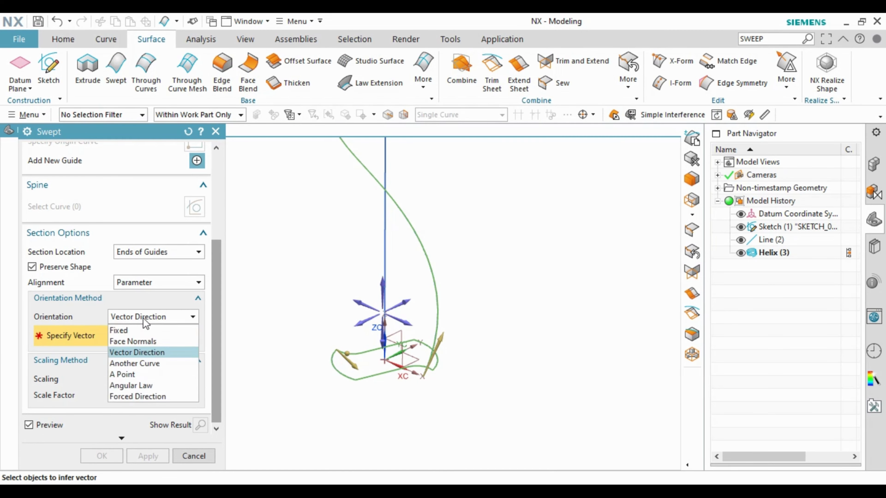
click(127, 353)
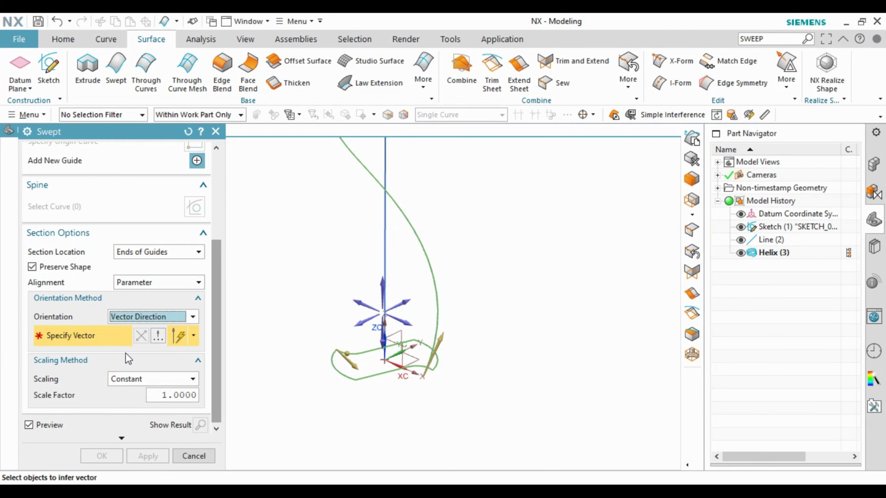
click(383, 283)
middle_drag(382, 282, 433, 279)
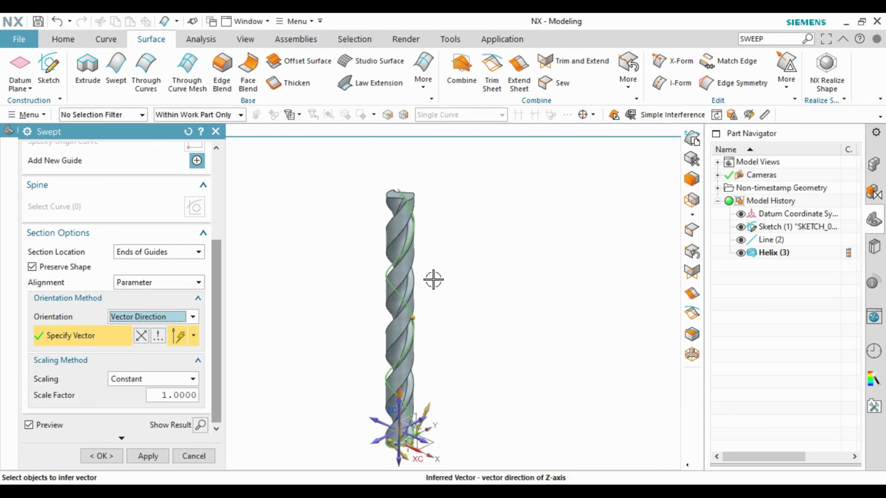
click(101, 456)
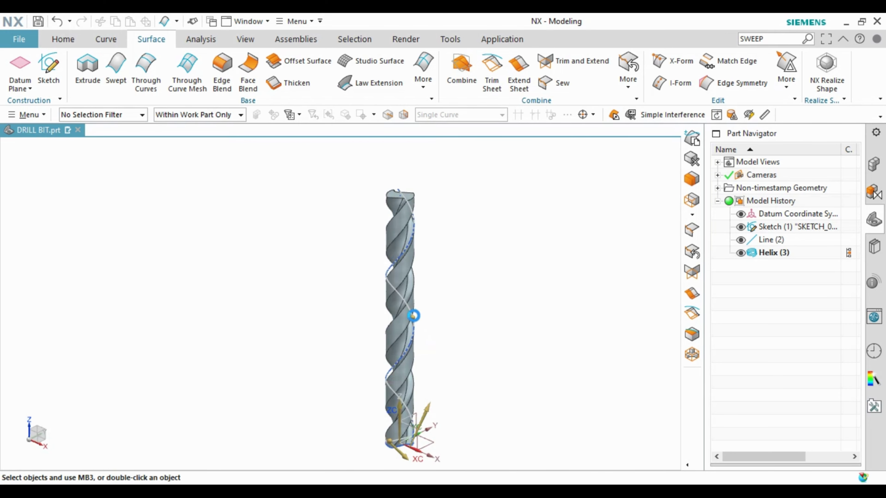
Zoom and orbit the view to examine the underside of the swept drill body's end
scroll(395, 361, up, 3)
scroll(390, 333, up, 3)
mouse_move(390, 332)
middle_down()
mouse_move(390, 323)
mouse_move(316, 289)
mouse_move(355, 316)
middle_up()
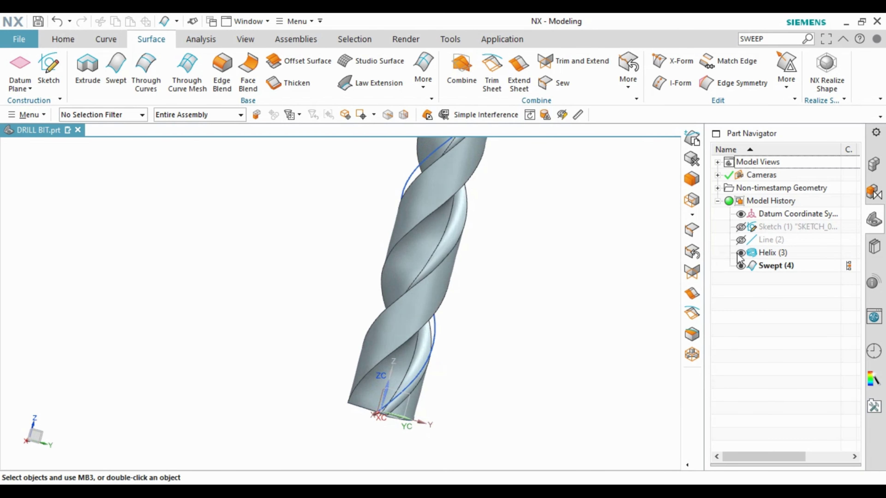
scroll(418, 425, up, 2)
scroll(449, 209, down, 2)
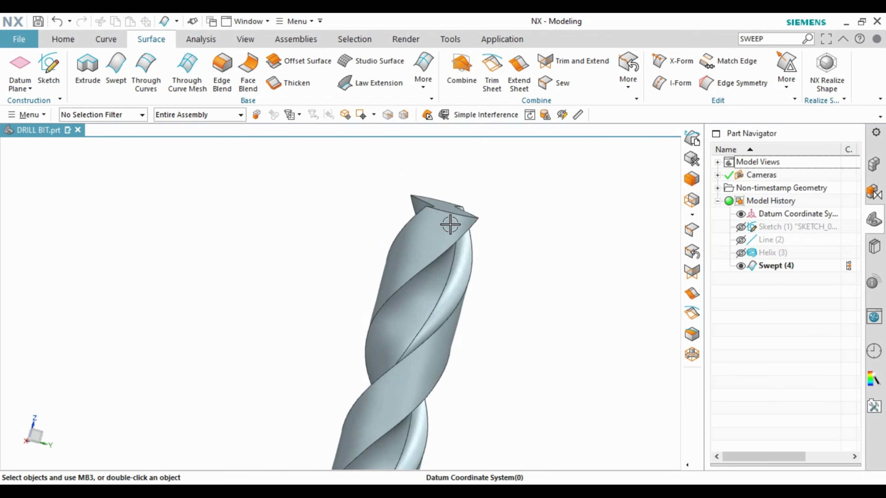
scroll(449, 198, down, 2)
scroll(408, 385, down, 2)
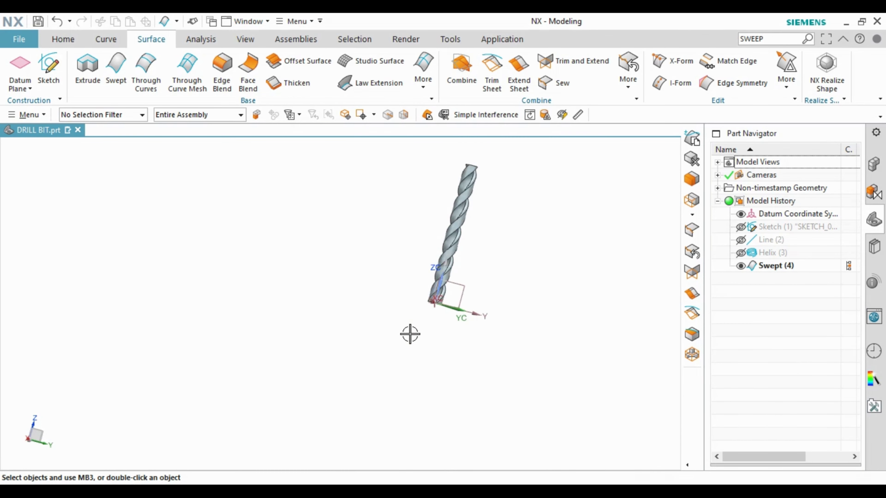
scroll(410, 332, up, 3)
scroll(486, 254, up, 4)
middle_drag(486, 254, 485, 225)
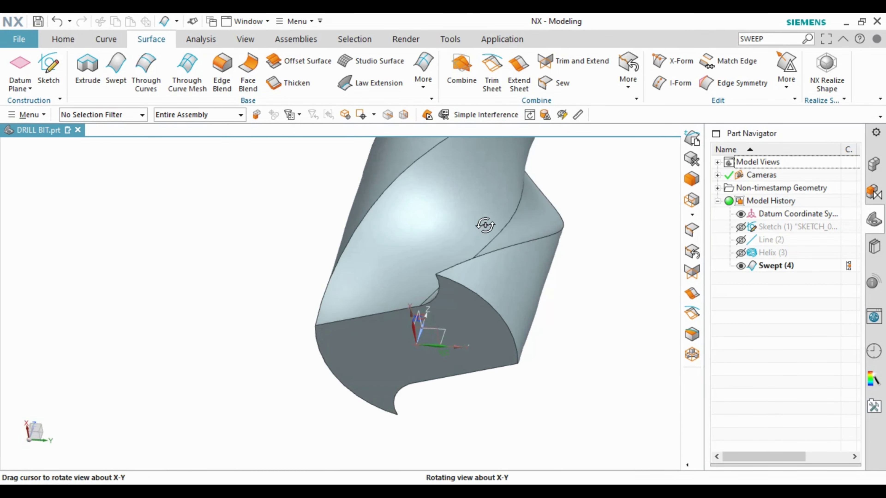
Chamfer the drill's bottom end edge symmetrically by 1.5 mm, then orbit to check it
click(485, 298)
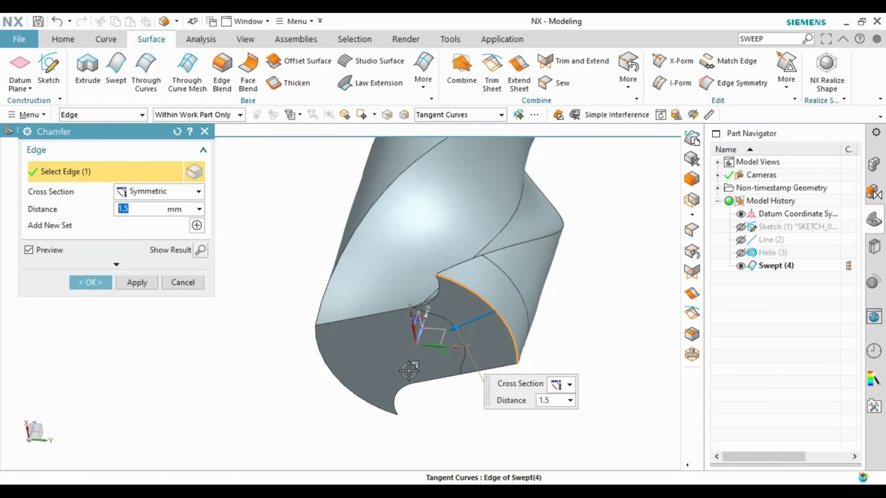
middle_click(330, 355)
scroll(393, 403, down, 3)
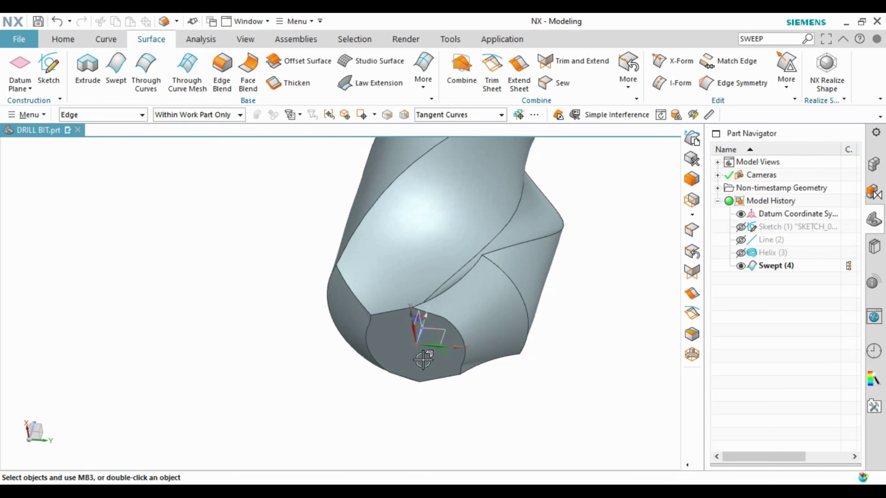
middle_drag(439, 269, 437, 222)
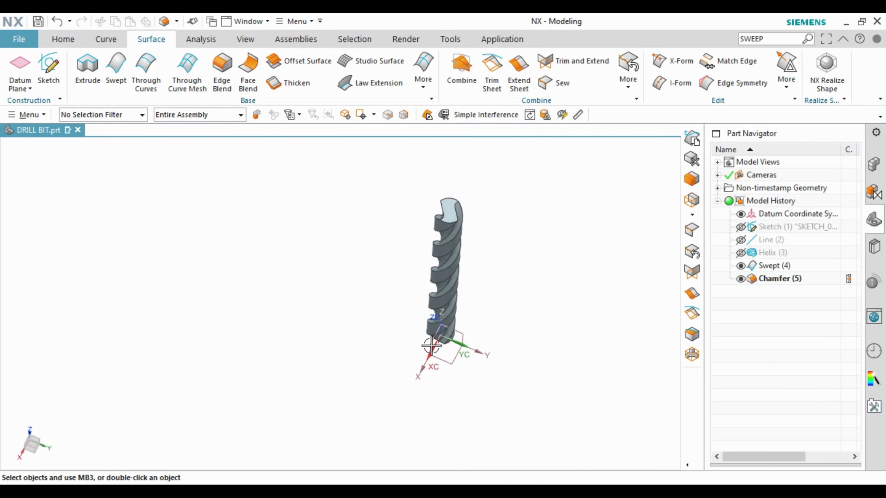
scroll(435, 262, up, 3)
middle_drag(446, 268, 461, 254)
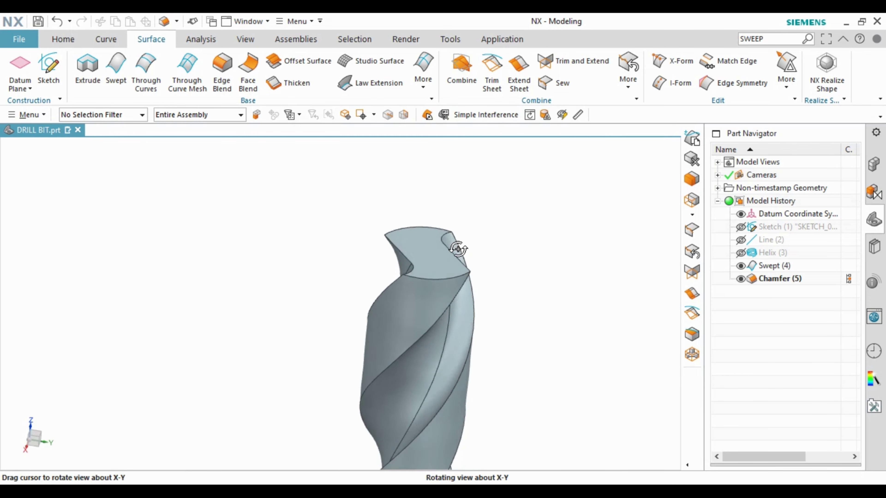
click(64, 39)
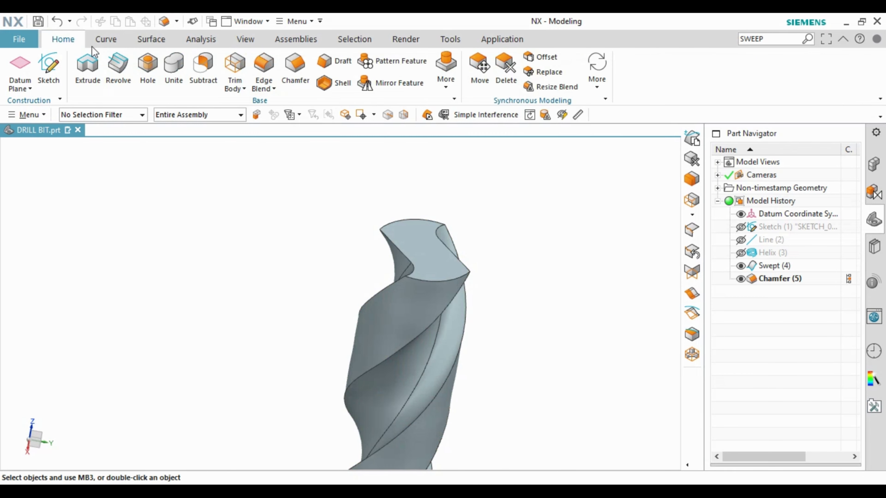
click(445, 70)
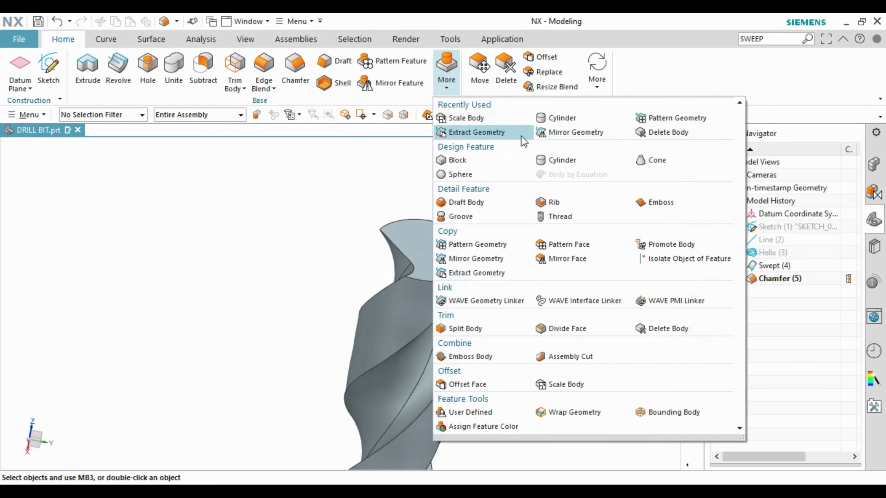
click(551, 162)
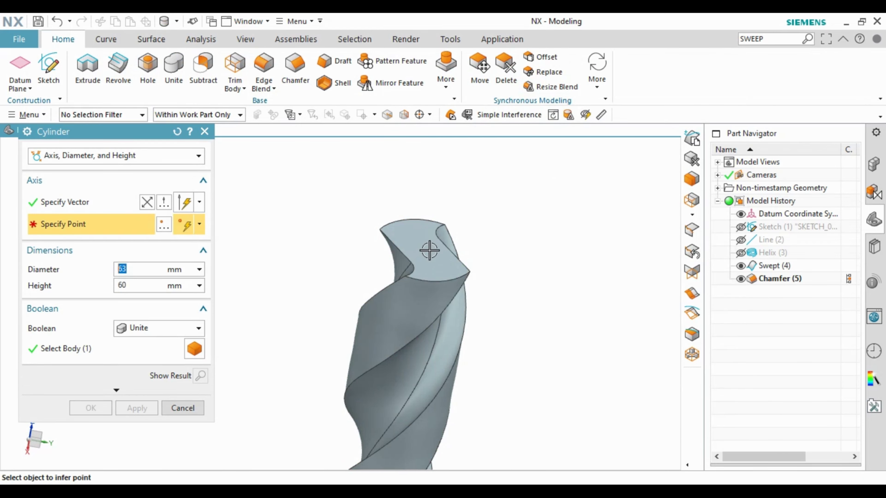
scroll(433, 261, down, 2)
scroll(445, 235, down, 2)
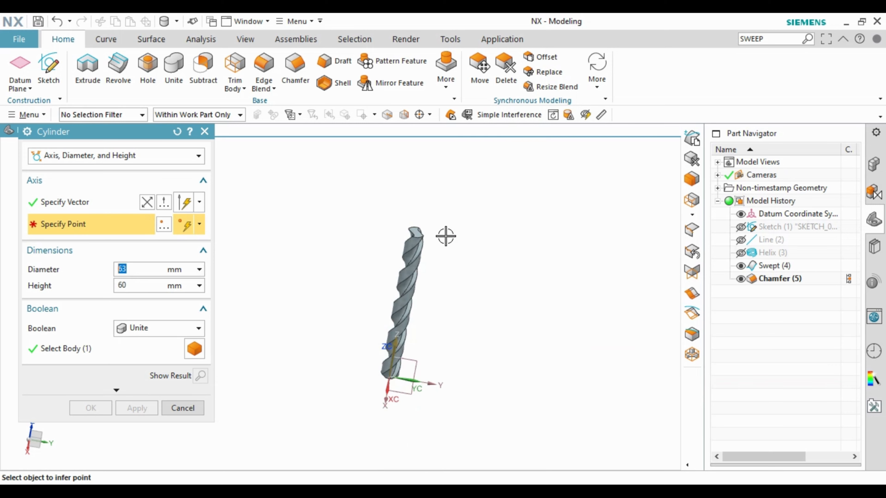
scroll(445, 235, up, 3)
scroll(368, 202, up, 4)
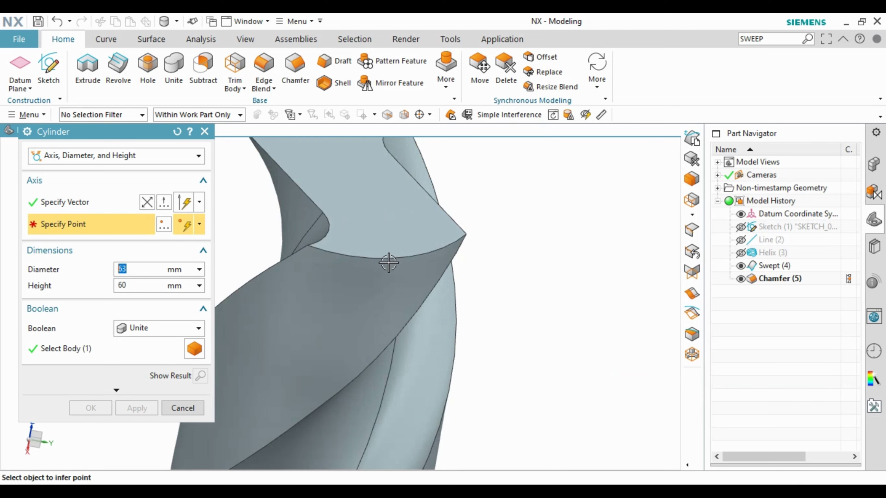
key(Escape)
scroll(370, 272, down, 3)
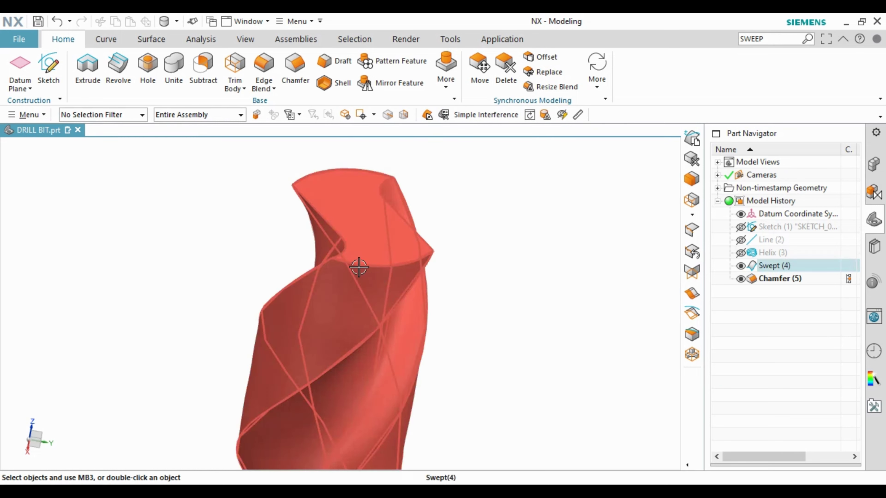
scroll(358, 263, down, 2)
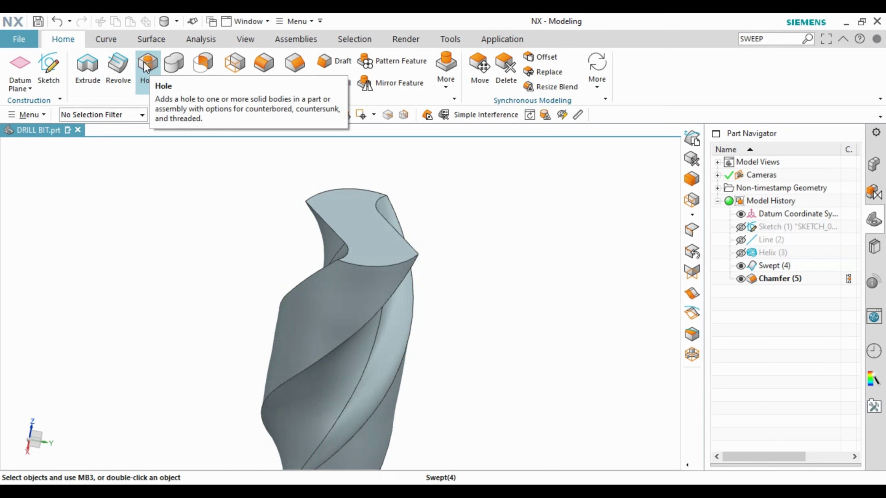
click(445, 70)
click(565, 160)
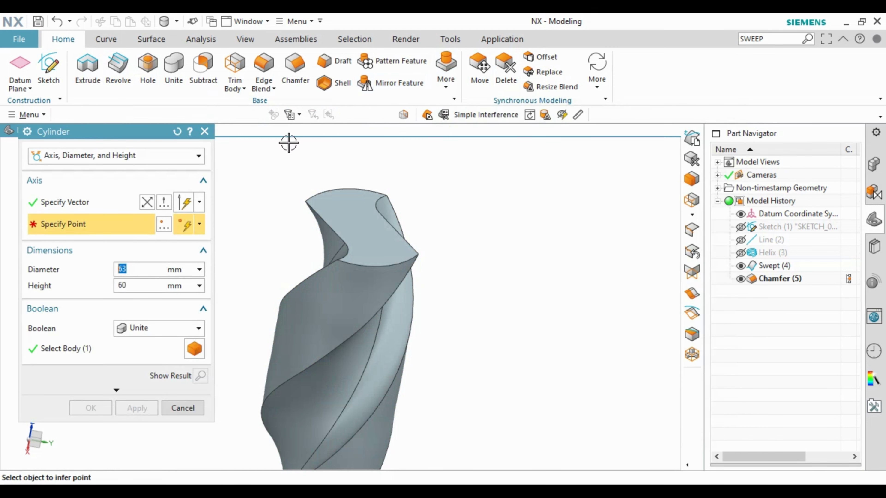
click(431, 115)
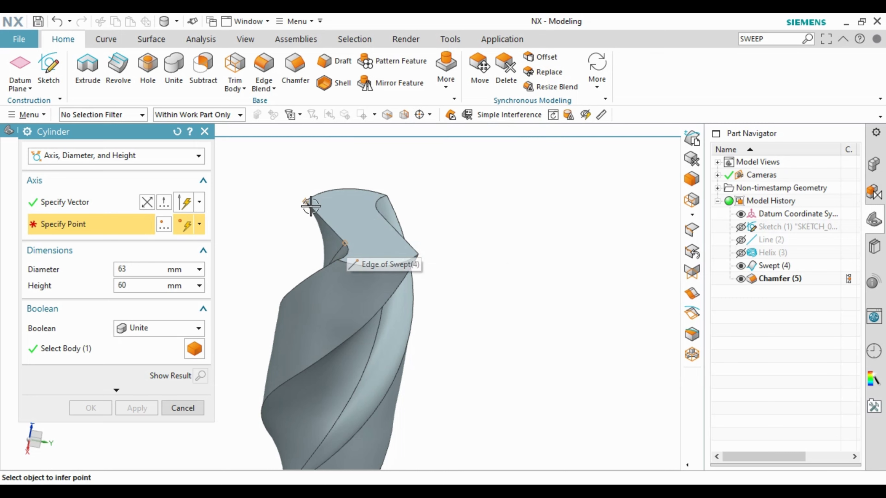
key(Escape)
scroll(371, 198, down, 5)
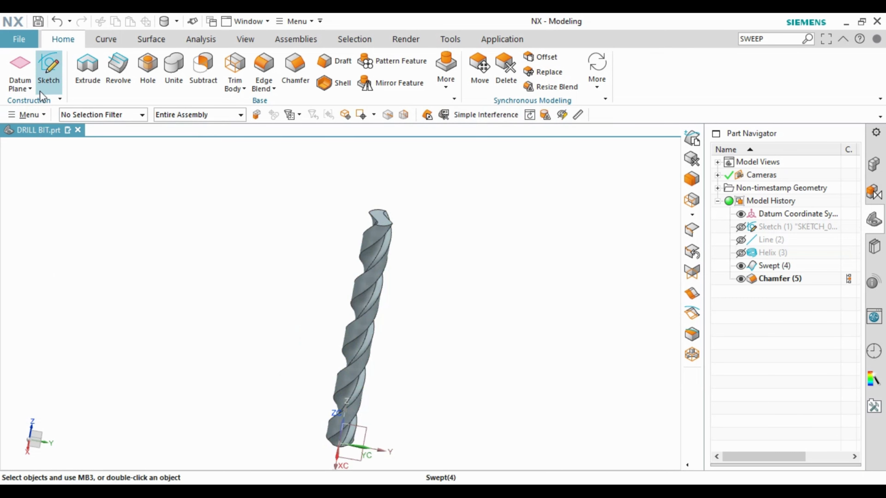
Start a new datum plane and turn the view toward the drill's base
click(30, 89)
click(44, 105)
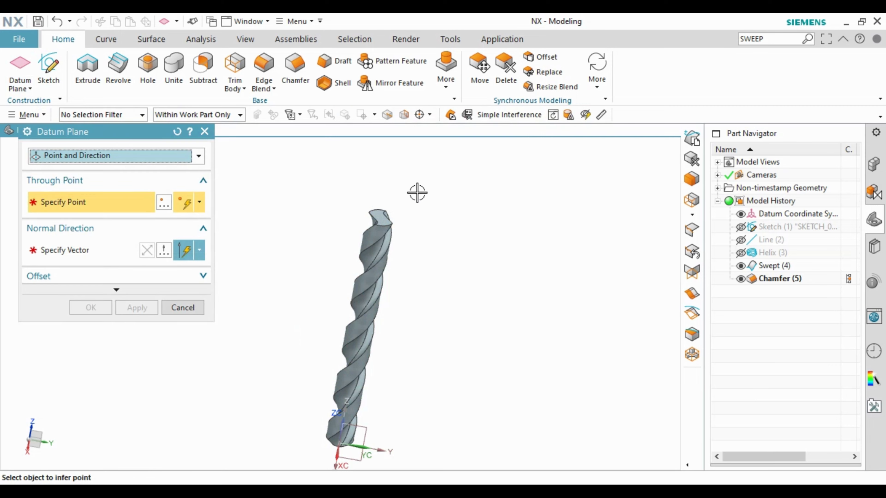
scroll(431, 267, up, 2)
scroll(391, 380, up, 2)
scroll(391, 380, up, 1)
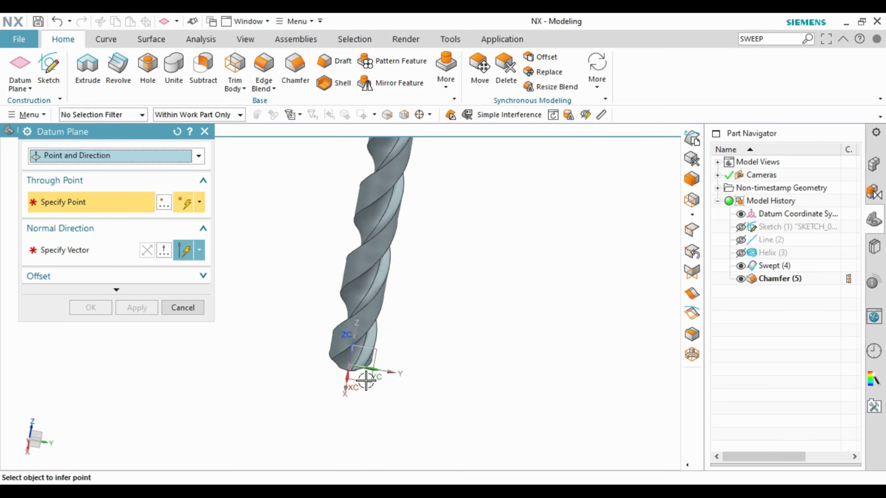
middle_drag(365, 381, 372, 386)
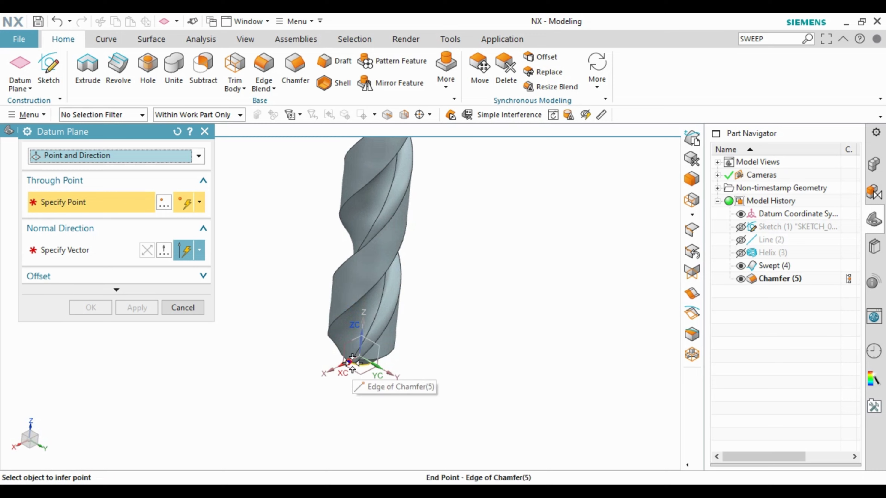
Create an Inferred datum plane offset 60 mm from the XY plane, then start a cylinder
click(105, 155)
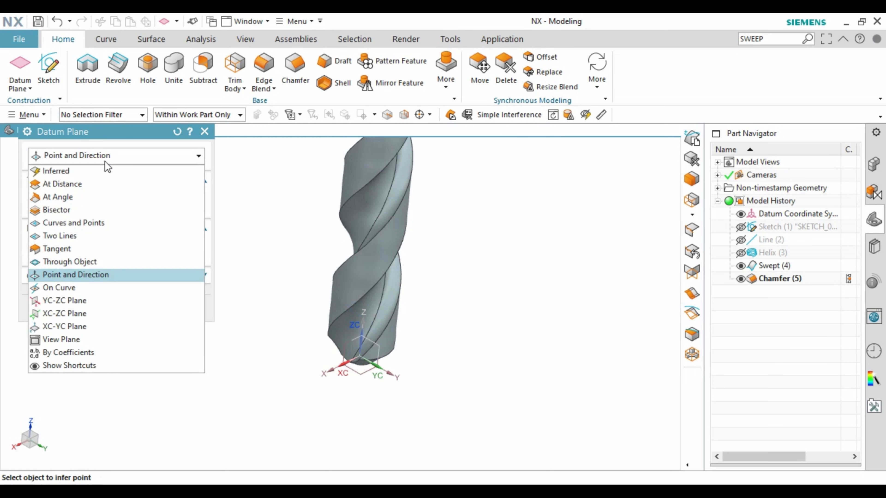
click(65, 173)
click(358, 372)
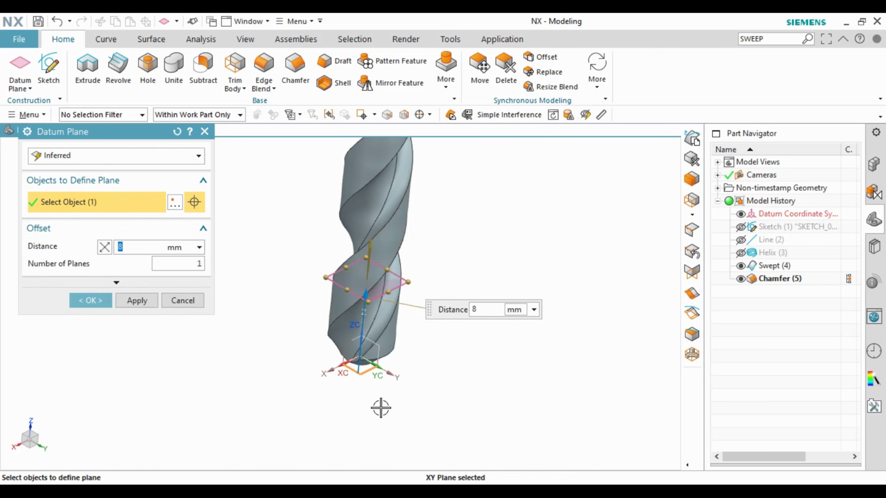
text(60)
key(Return)
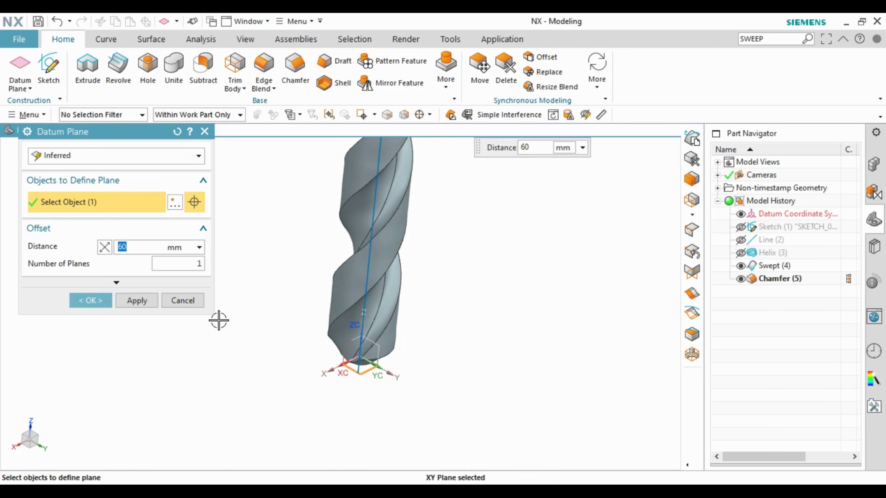
click(91, 300)
scroll(406, 363, down, 2)
scroll(395, 316, up, 3)
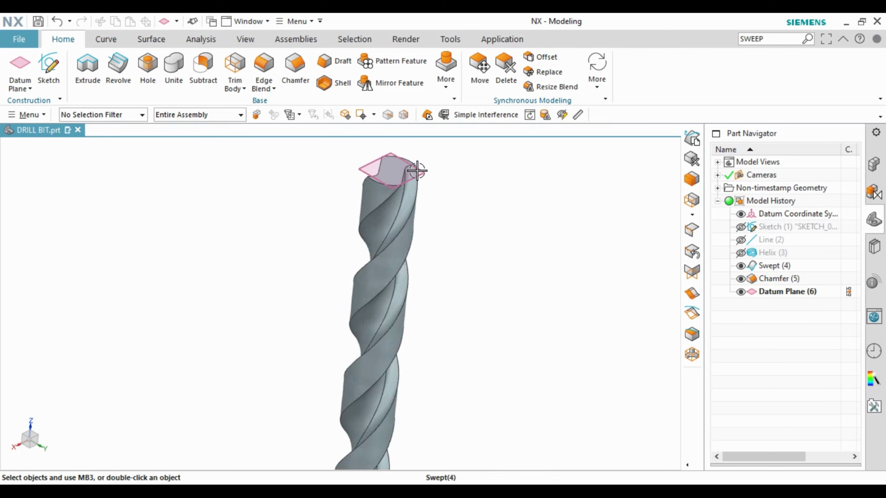
scroll(381, 217, up, 3)
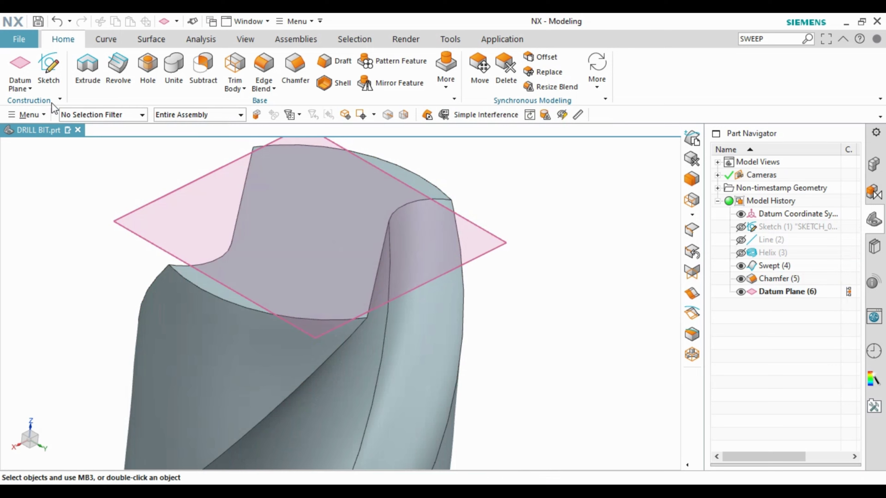
click(446, 75)
click(555, 161)
Create a 6 mm diameter, 20 mm tall cylinder based at ZC 60, united with the drill body
click(165, 225)
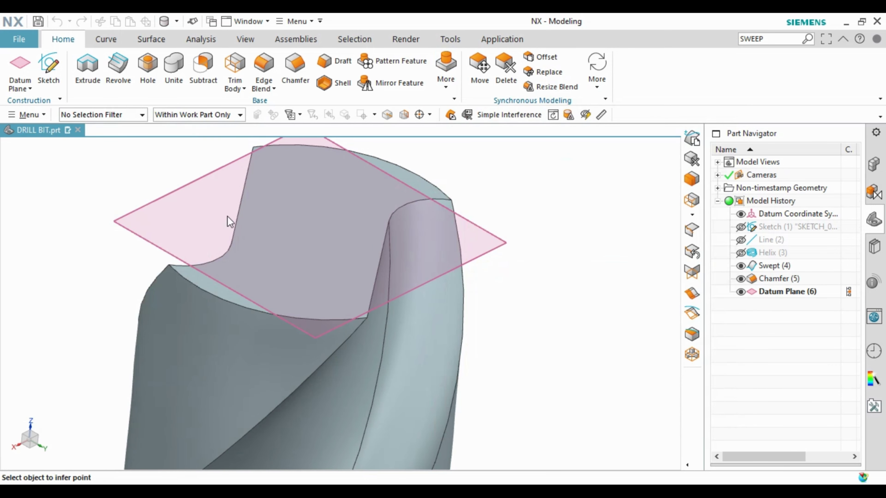
click(145, 374)
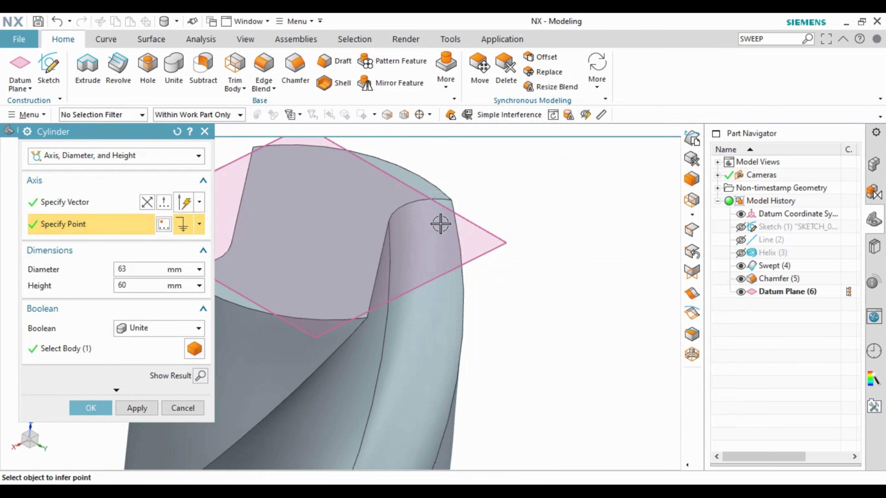
key(ctrl+f)
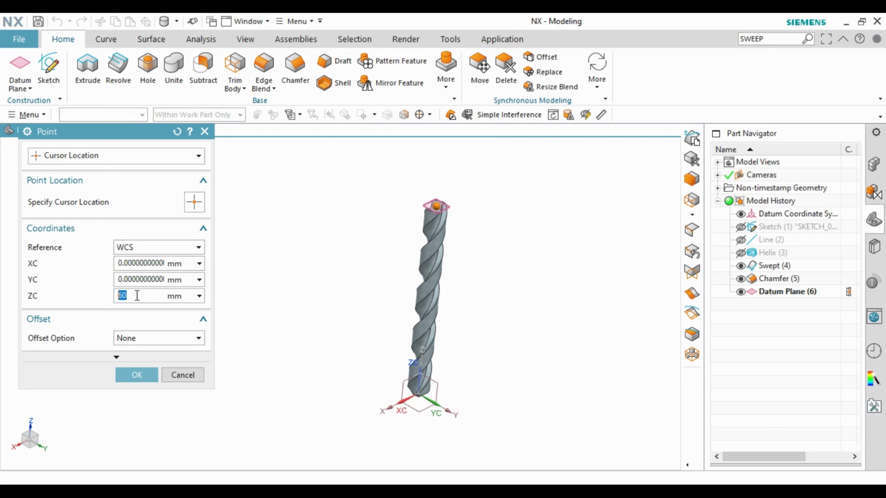
scroll(466, 190, up, 3)
scroll(419, 223, up, 3)
click(156, 371)
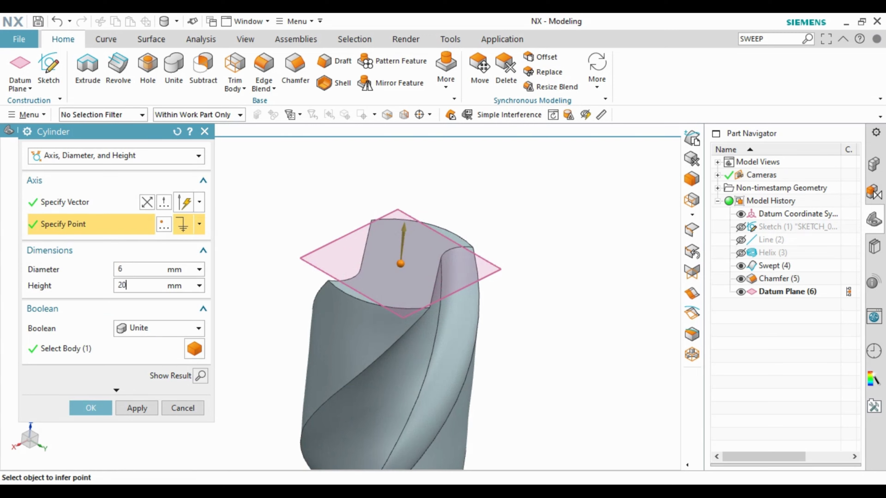
middle_click(253, 341)
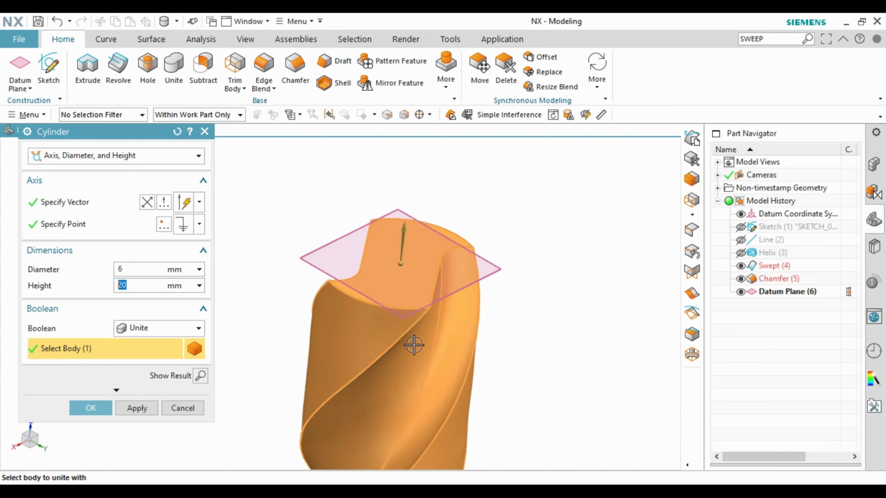
middle_click(425, 232)
scroll(447, 217, up, 3)
scroll(365, 323, down, 3)
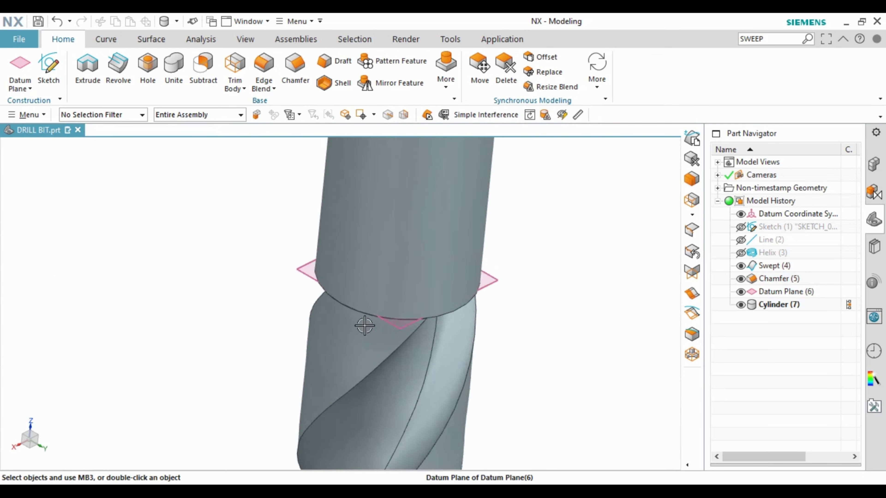
scroll(365, 318, down, 5)
mouse_move(365, 318)
middle_down()
mouse_move(370, 293)
mouse_move(389, 301)
mouse_move(523, 185)
middle_up()
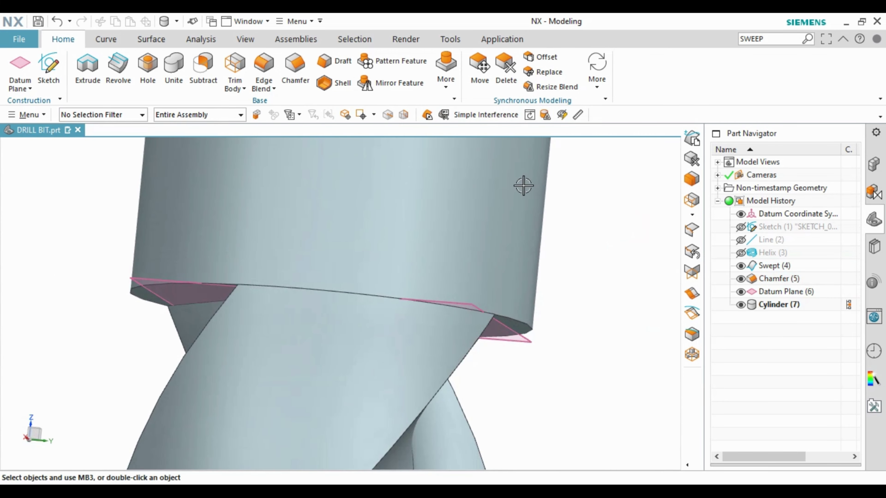
right_click(550, 369)
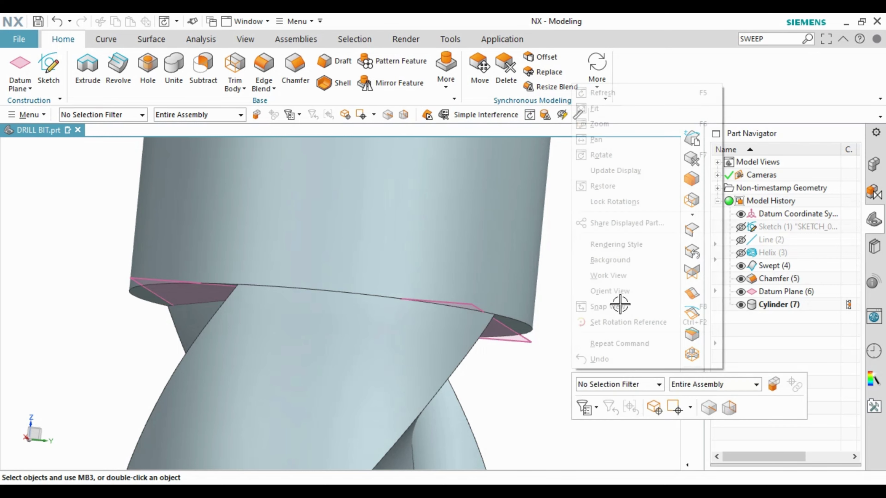
click(544, 370)
scroll(460, 316, up, 3)
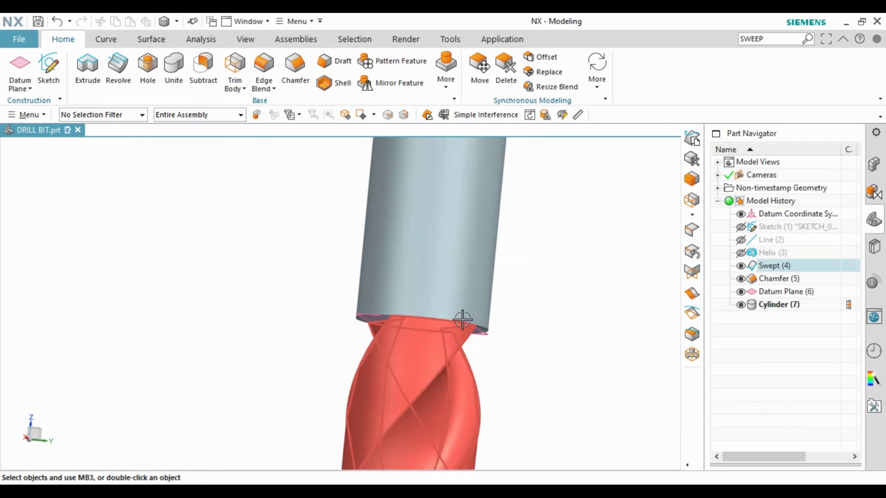
mouse_move(461, 281)
middle_down()
mouse_move(433, 319)
mouse_move(441, 314)
mouse_move(430, 219)
middle_up()
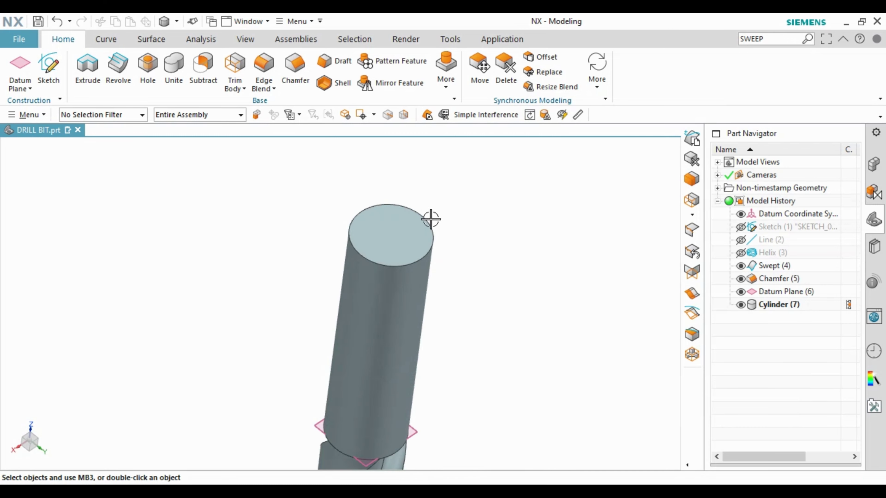
Begin an extrude section sketch on the shank cylinder's top face
click(41, 70)
key(Escape)
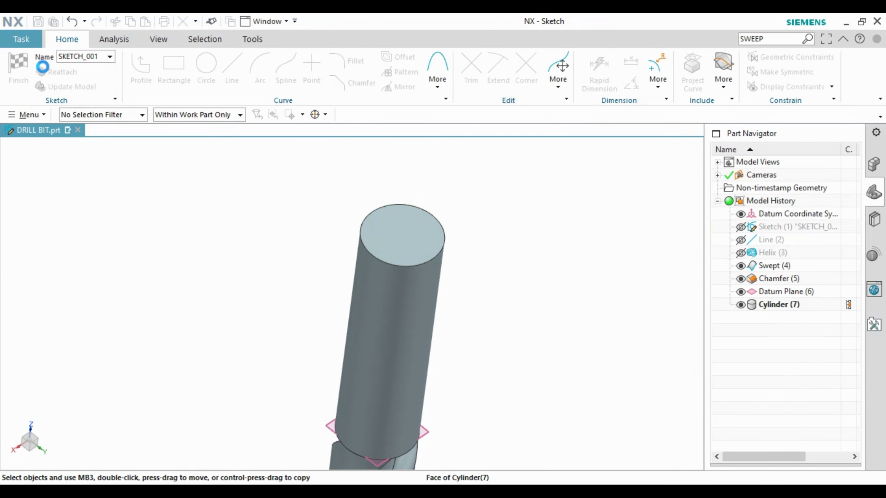
click(82, 78)
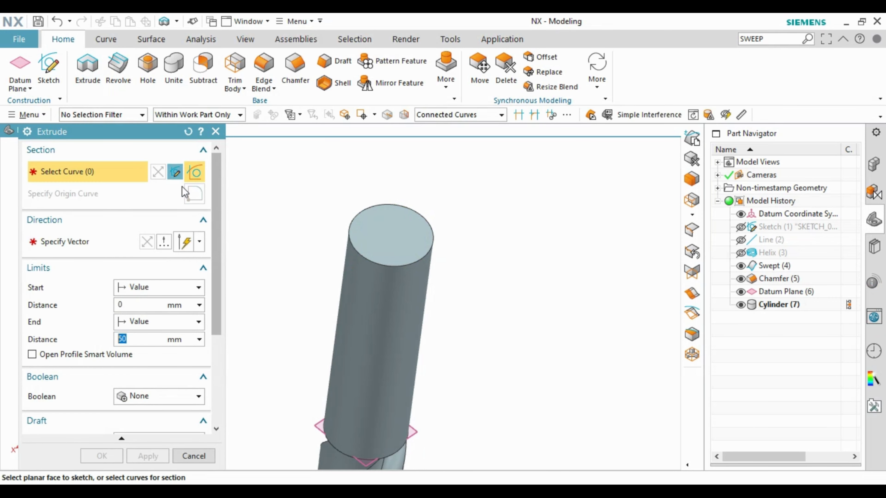
click(180, 174)
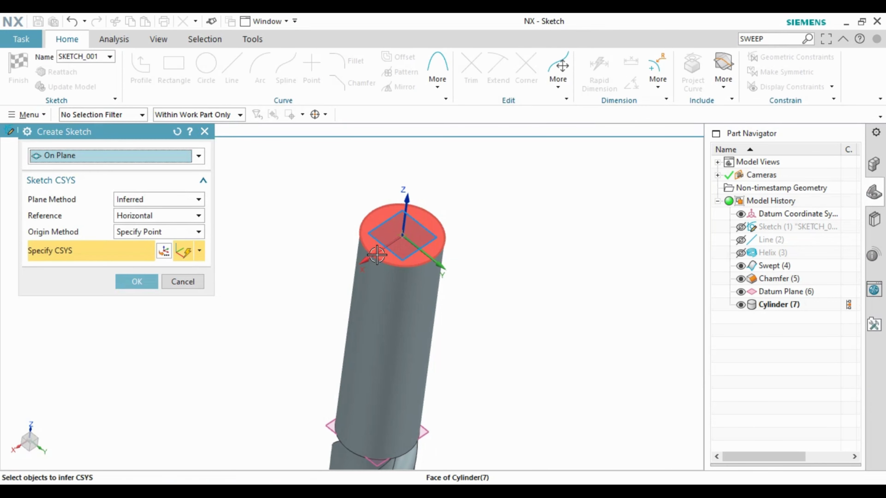
click(361, 236)
middle_click(363, 237)
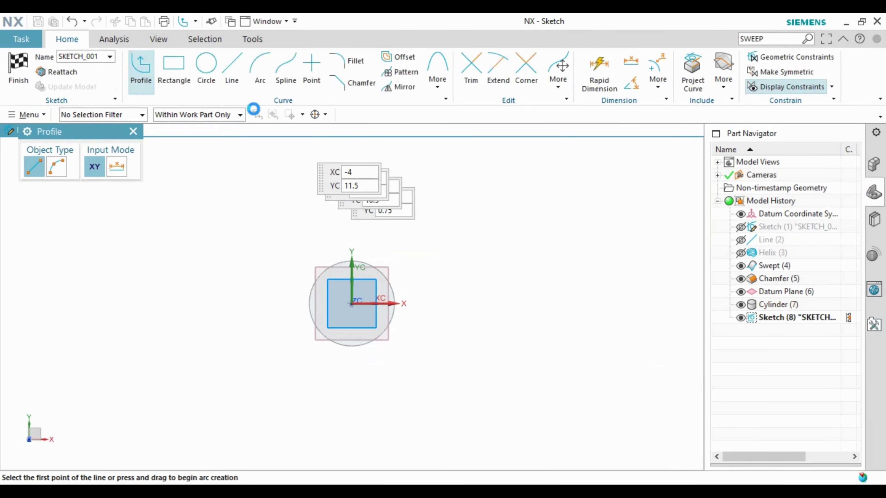
Draw a center rectangle at the sketch origin, roughly 10.7 by 1.6
click(170, 65)
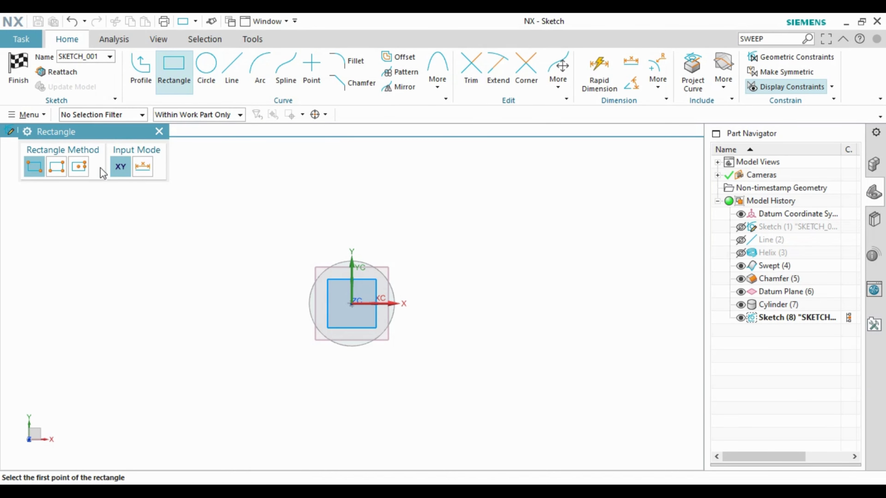
click(79, 166)
scroll(345, 316, up, 2)
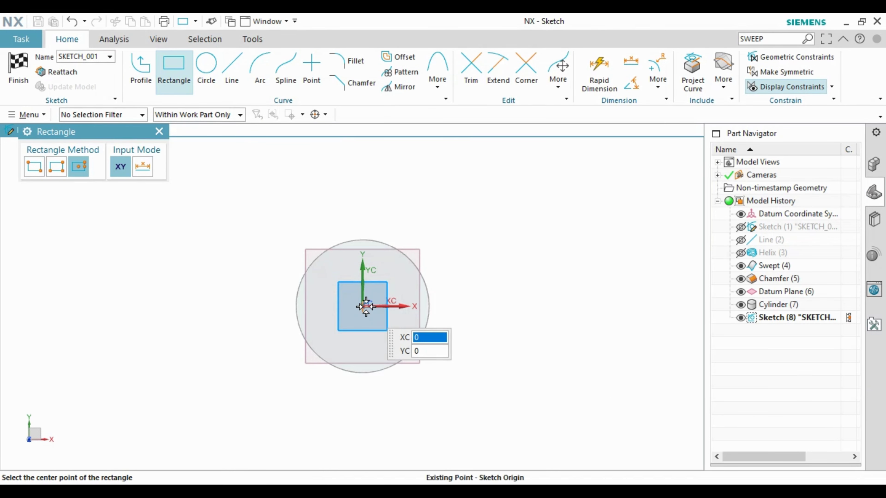
click(363, 306)
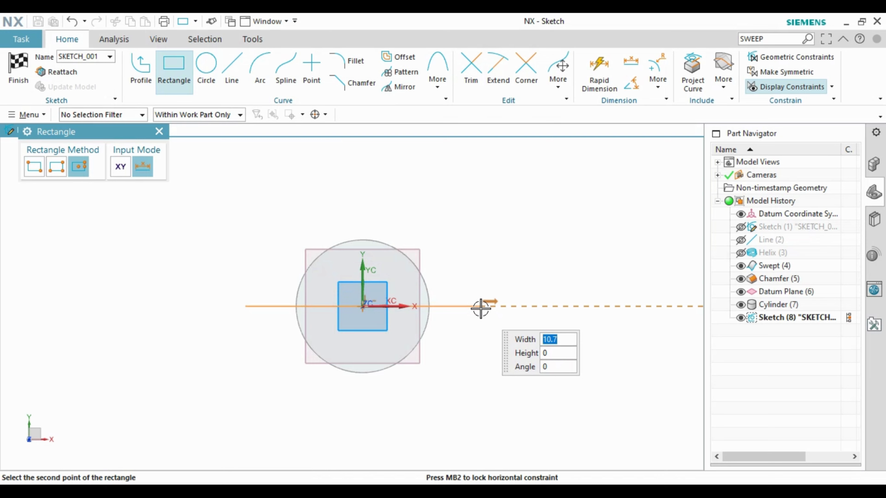
click(475, 322)
key(Escape)
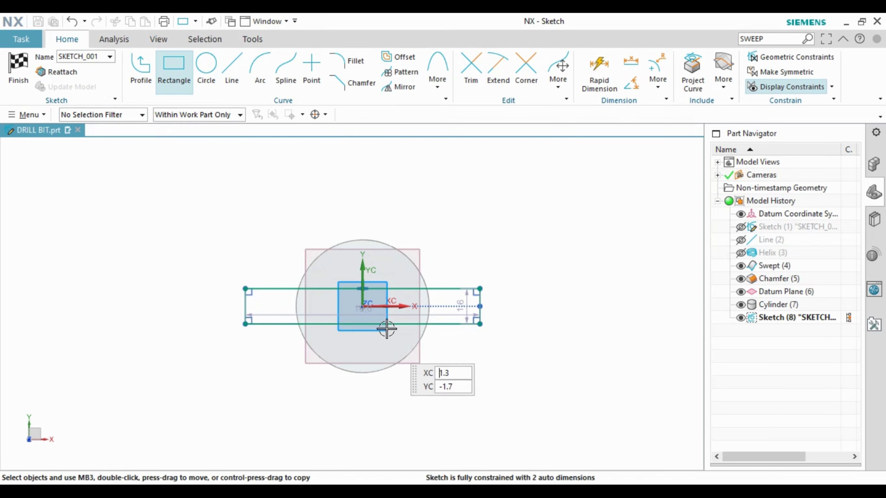
scroll(474, 309, up, 2)
scroll(475, 308, up, 2)
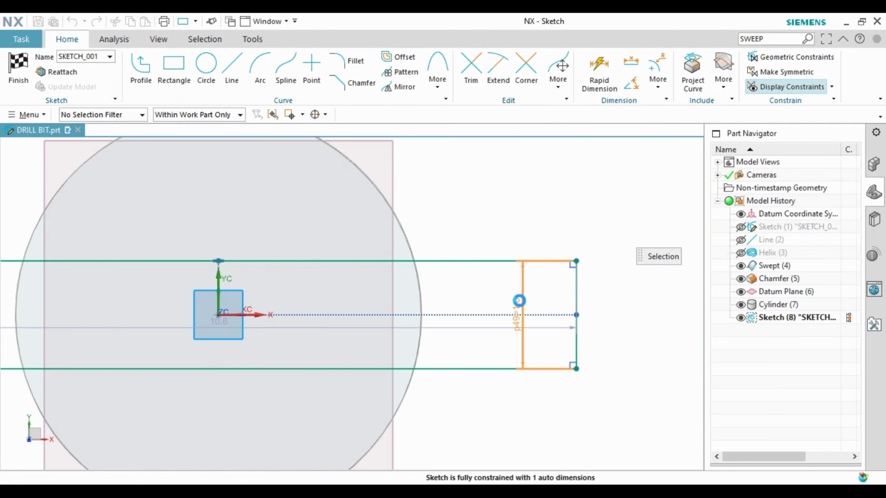
Change the rectangle's 1.6 mm width dimension to 1 mm
double_click(519, 300)
scroll(437, 336, down, 5)
scroll(437, 336, up, 3)
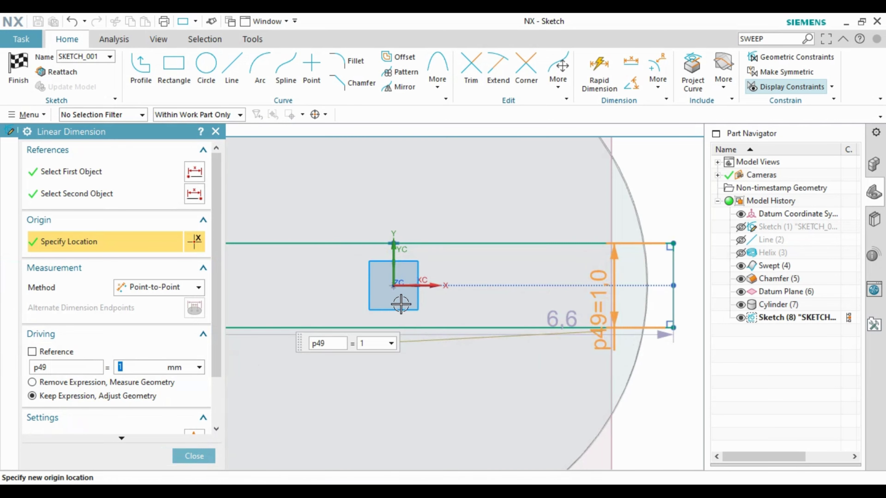
scroll(518, 265, down, 2)
key(Return)
scroll(462, 279, down, 2)
scroll(528, 440, up, 1)
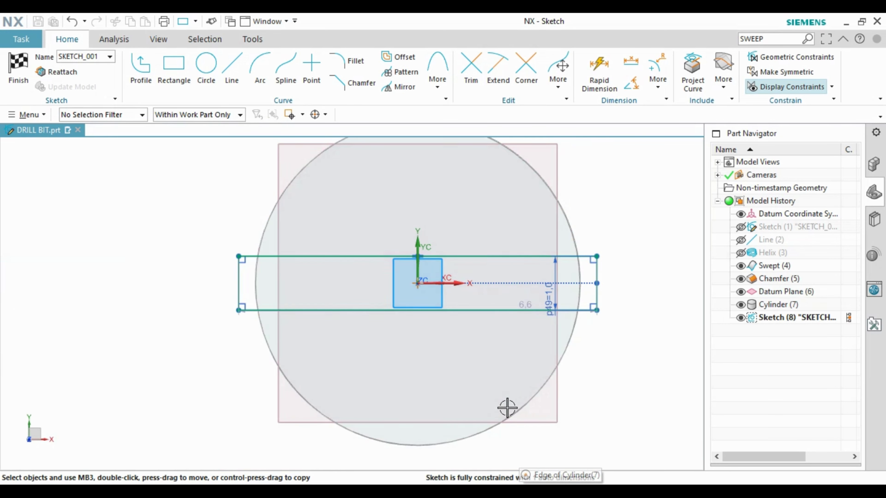
scroll(279, 314, down, 1)
scroll(290, 336, down, 1)
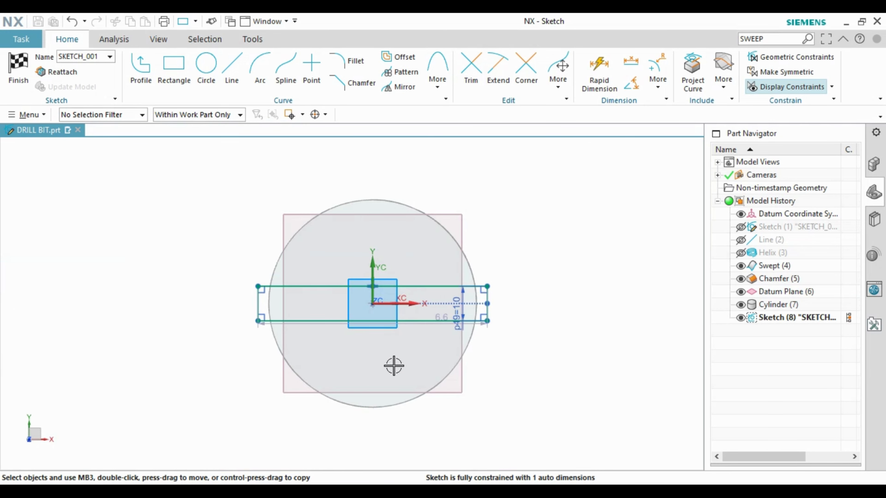
Change the 6.6 length dimension to 10 mm and finish the sketch
key(d)
key(Escape)
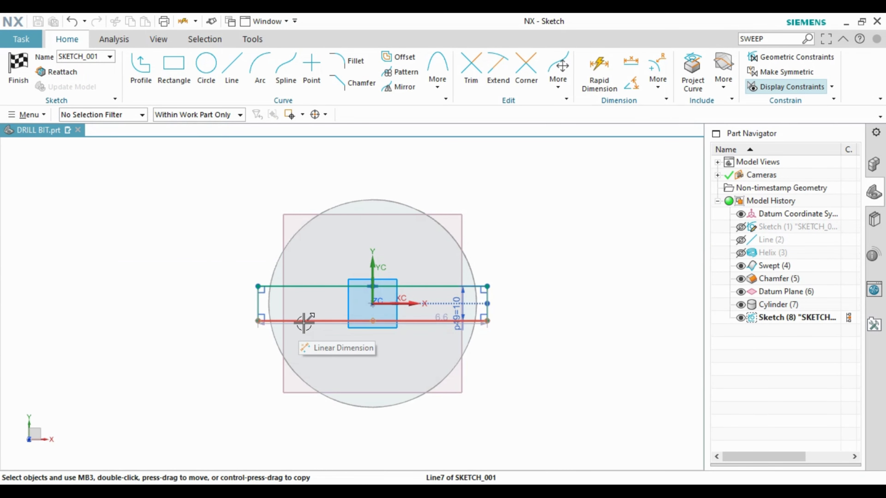
double_click(452, 322)
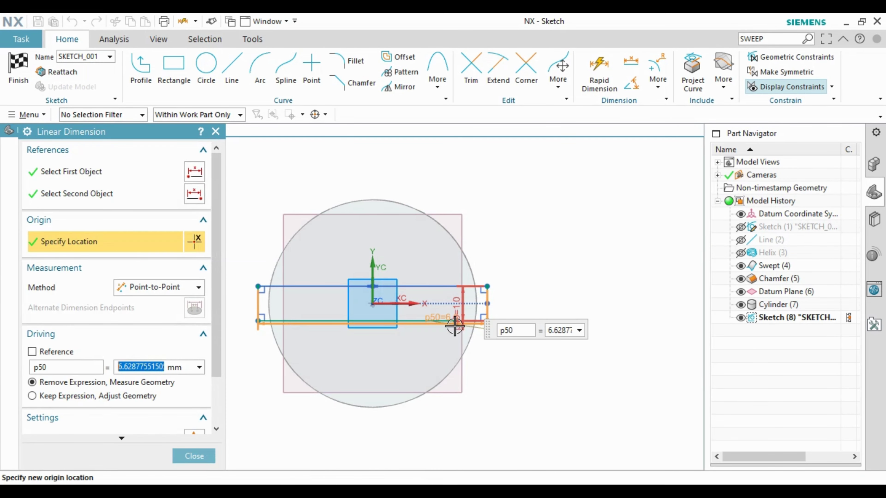
text(10)
key(Return)
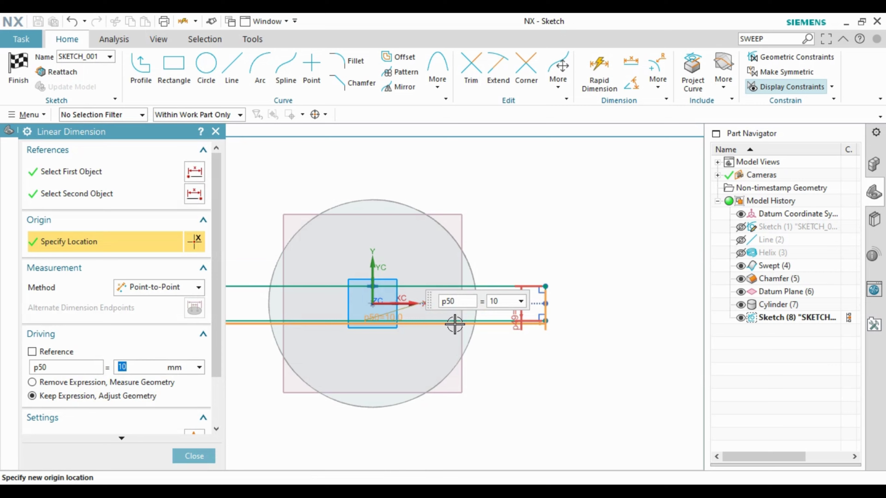
key(Escape)
key(ctrl+q)
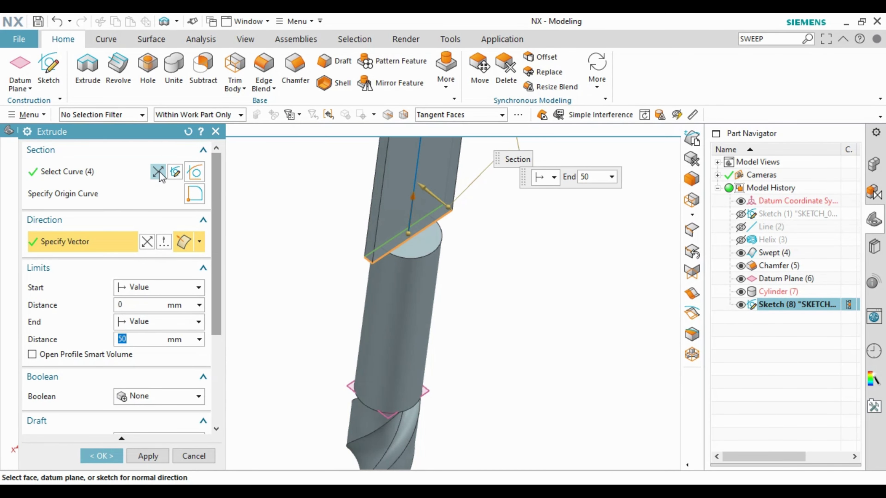
Extrude the rib rectangle 18 mm downward along the shank
click(159, 173)
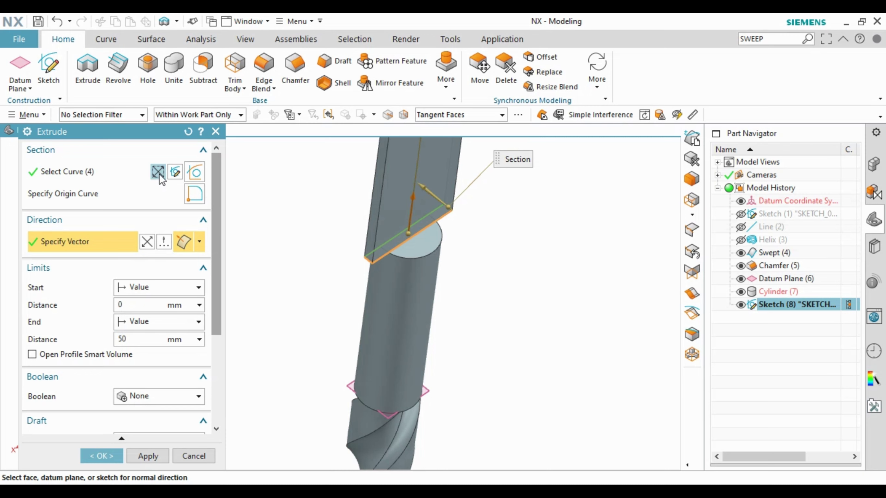
click(157, 248)
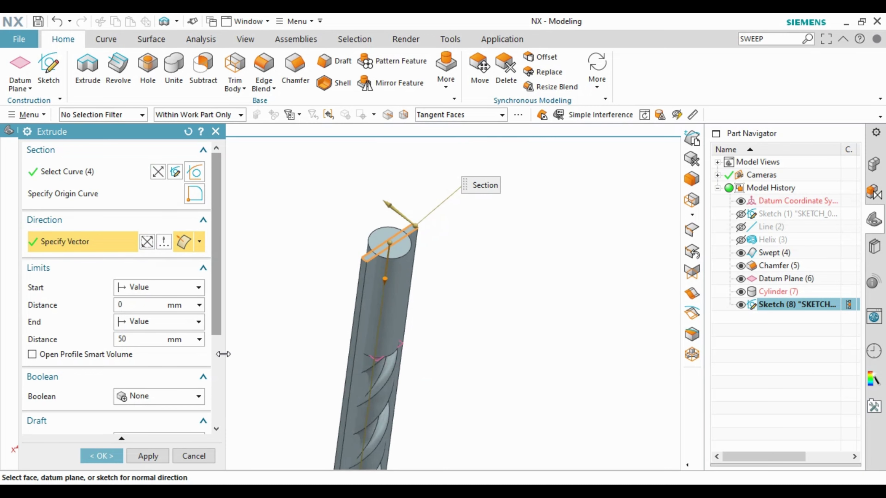
click(138, 336)
text(18)
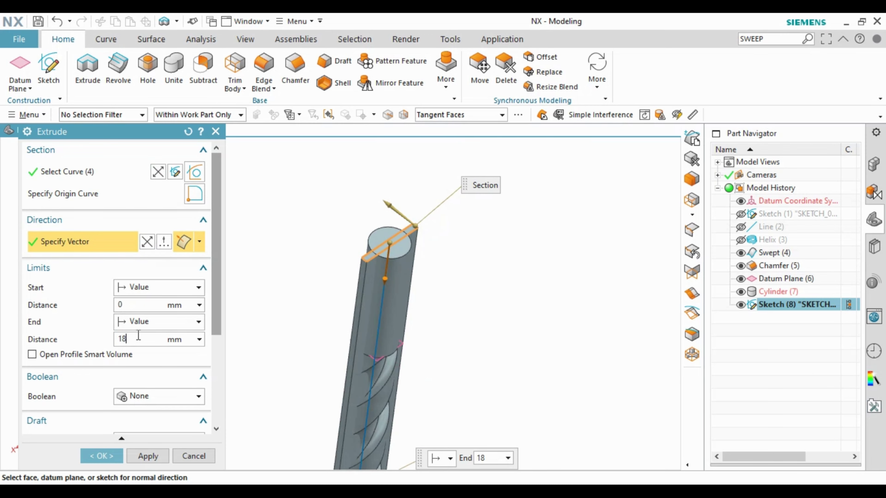
key(Return)
middle_click(403, 302)
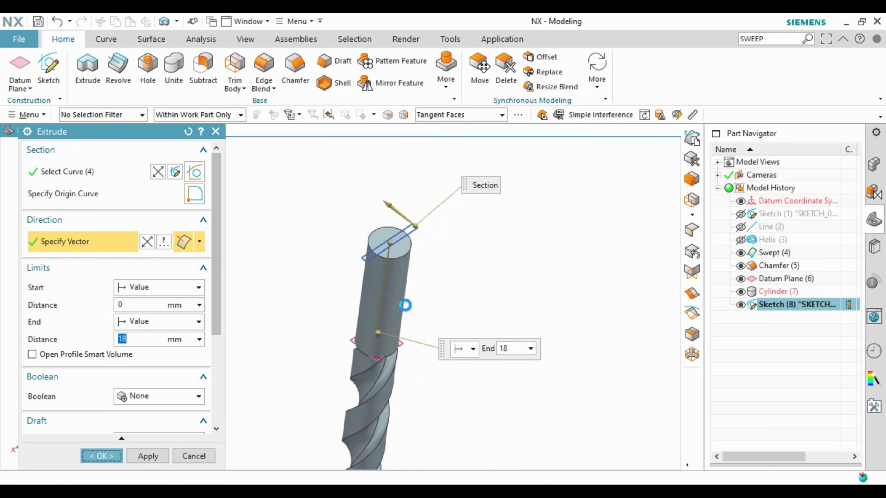
Unite the extruded ribs with the shank cylinder as the target body
click(174, 68)
click(369, 297)
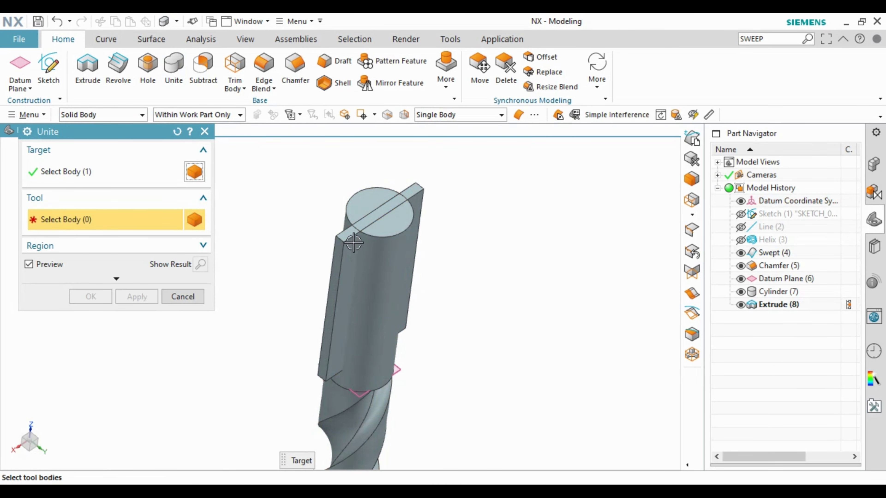
click(413, 258)
middle_click(458, 250)
Round the rib end edges with a 2 mm edge blend
shift+middle_drag(359, 367, 389, 327)
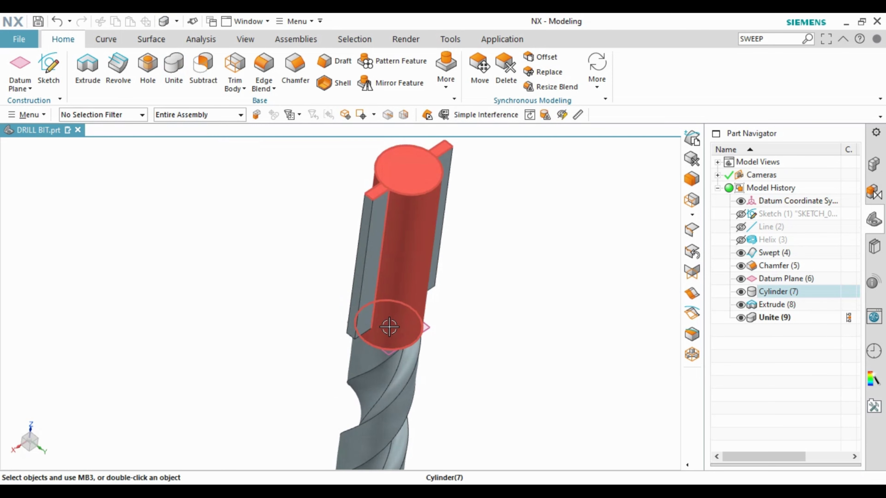
key(b)
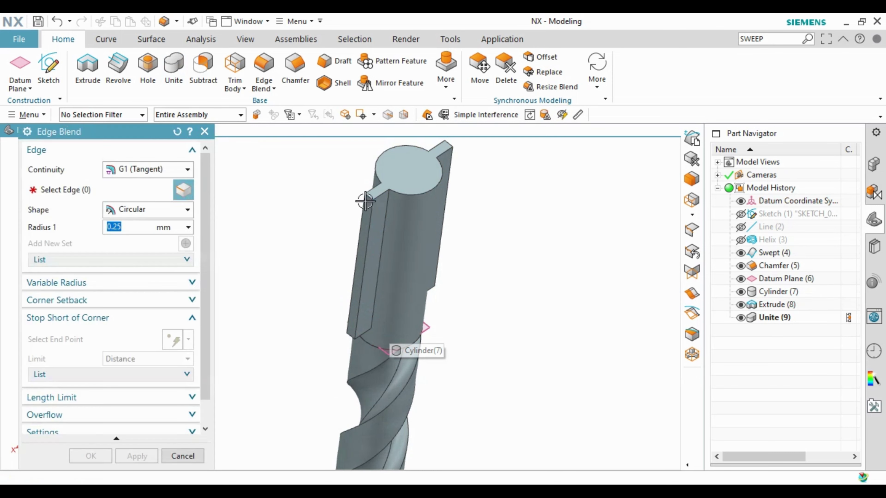
scroll(422, 387, up, 3)
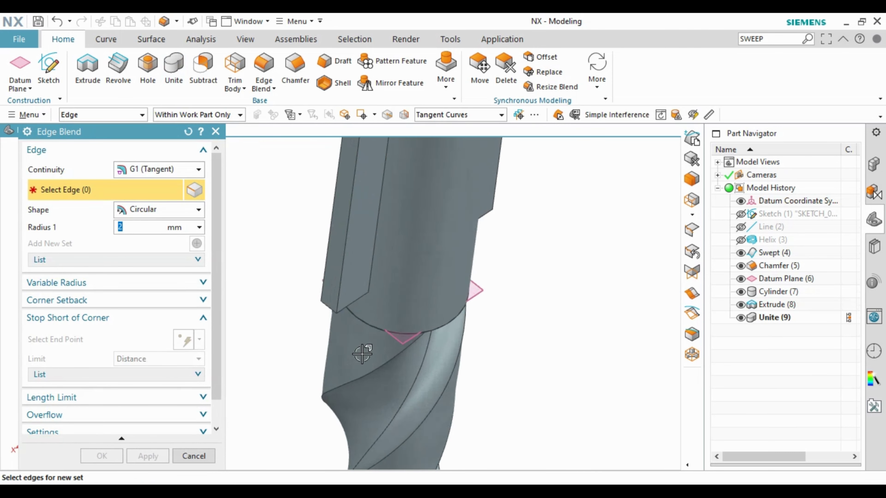
click(316, 300)
scroll(352, 336, down, 3)
scroll(364, 173, up, 3)
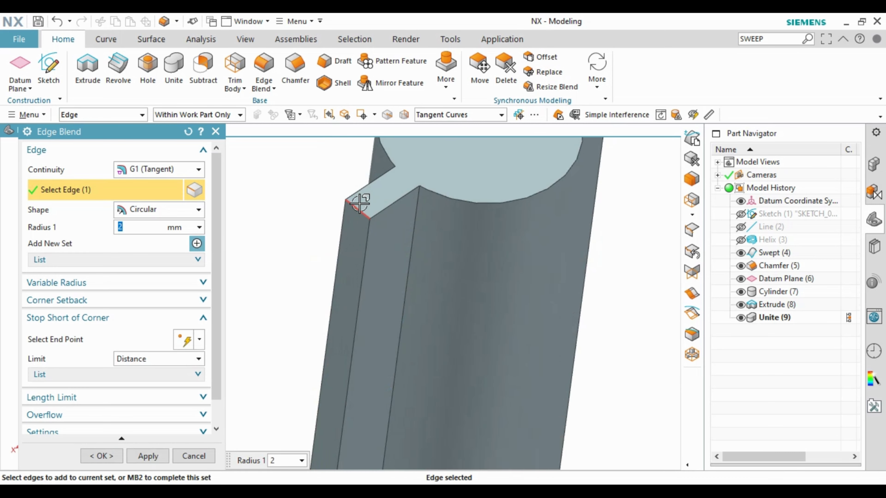
click(356, 198)
scroll(356, 198, down, 3)
scroll(498, 171, up, 3)
click(498, 170)
scroll(504, 216, down, 3)
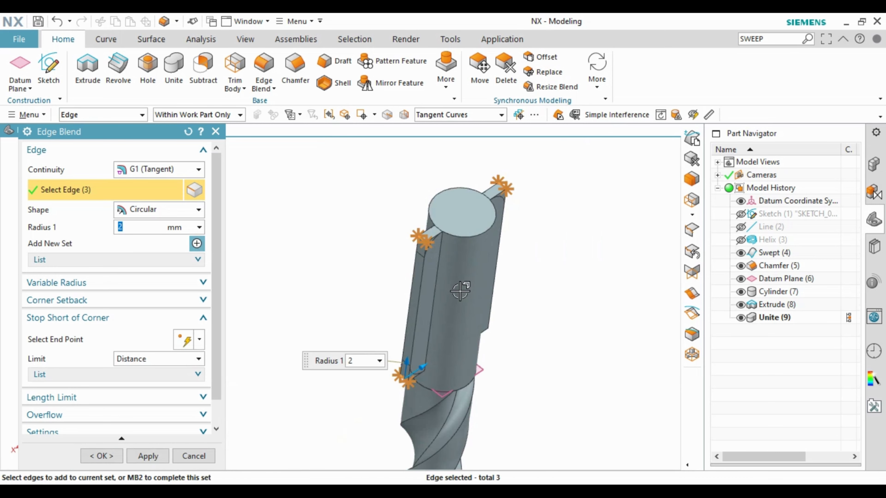
middle_drag(421, 366, 401, 249)
scroll(476, 378, up, 3)
scroll(443, 324, up, 2)
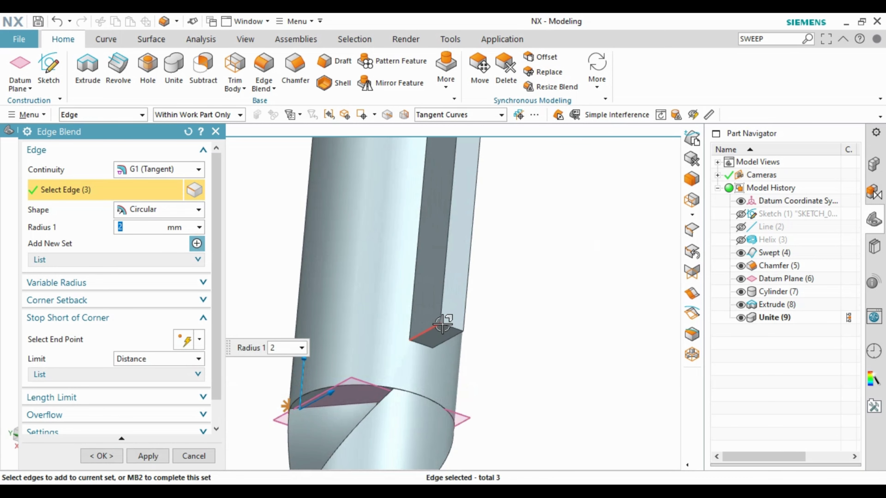
middle_click(485, 333)
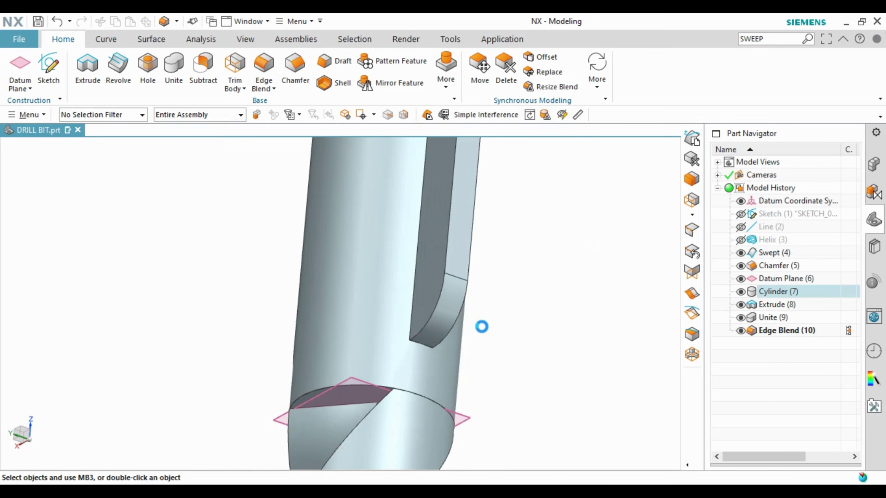
Round the four long rib edges with a 1 mm edge blend
click(428, 268)
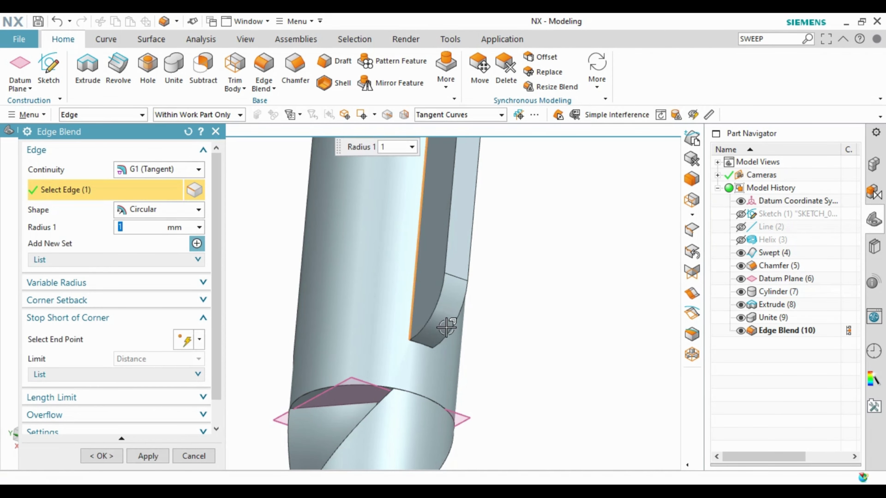
mouse_move(428, 268)
middle_down()
mouse_move(478, 293)
mouse_move(419, 276)
mouse_move(414, 287)
mouse_move(369, 260)
middle_up()
click(478, 293)
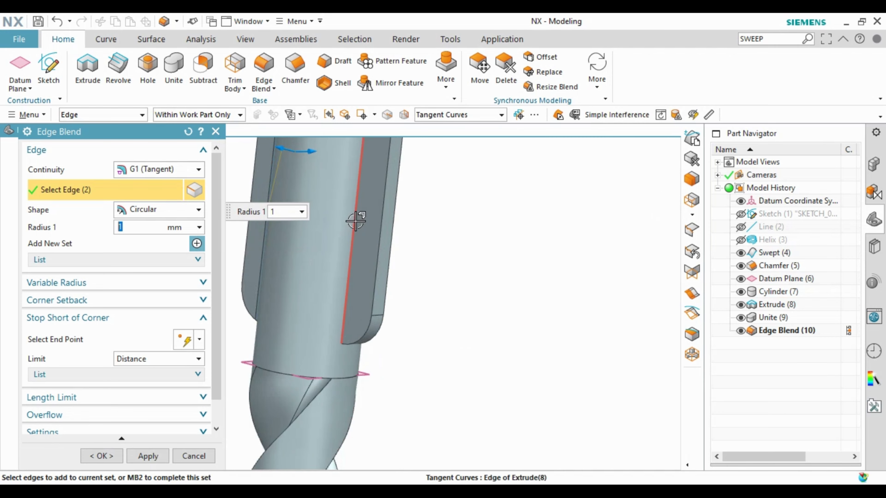
click(357, 303)
middle_drag(358, 303, 265, 307)
click(265, 307)
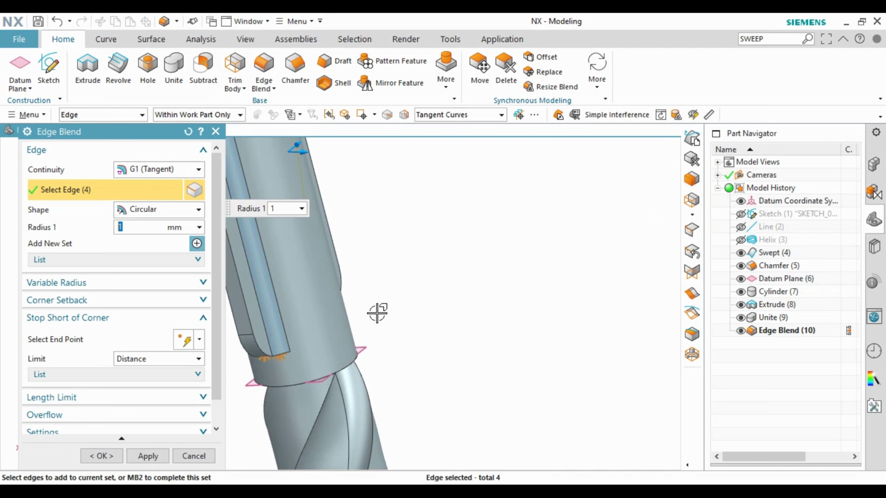
middle_click(469, 327)
middle_drag(411, 272, 386, 241)
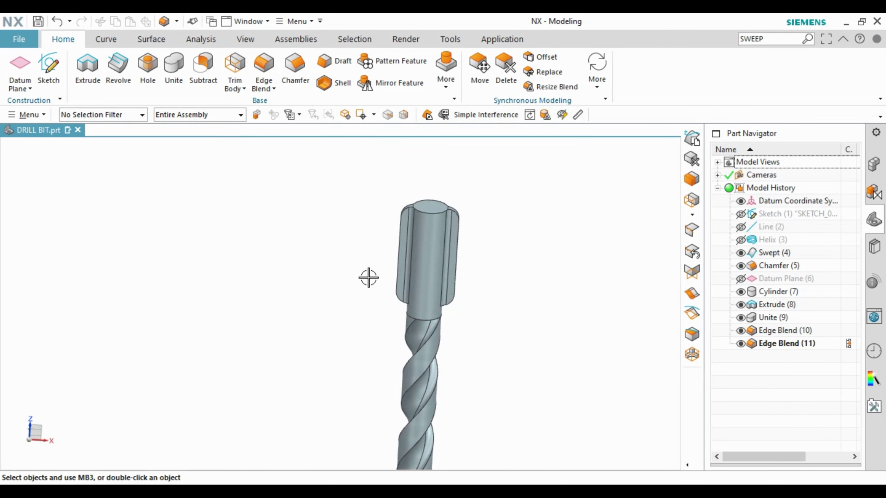
Orbit the finished drill bit to end-on and tilted views of the flutes
scroll(368, 277, down, 3)
middle_drag(368, 370, 363, 362)
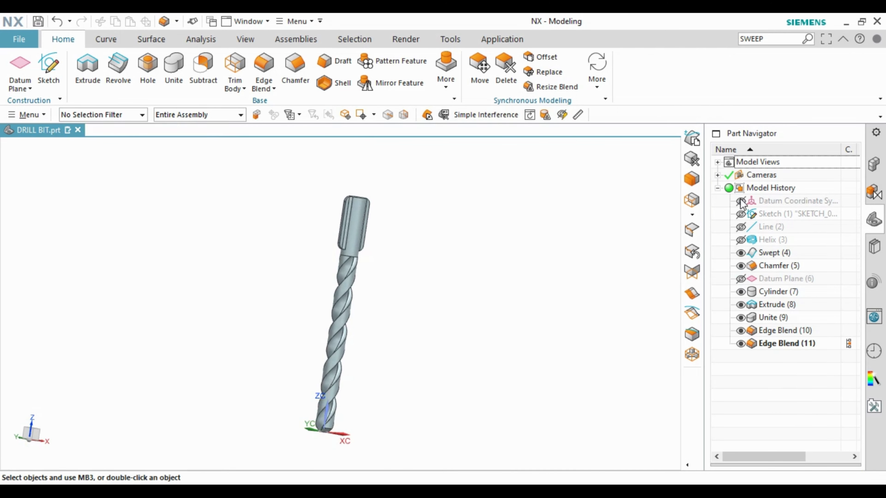
mouse_move(318, 362)
middle_down()
mouse_move(400, 352)
mouse_move(387, 348)
mouse_move(389, 318)
middle_up()
mouse_move(323, 309)
middle_down()
mouse_move(349, 307)
mouse_move(399, 376)
middle_up()
scroll(393, 293, up, 3)
scroll(423, 344, down, 3)
scroll(433, 244, up, 4)
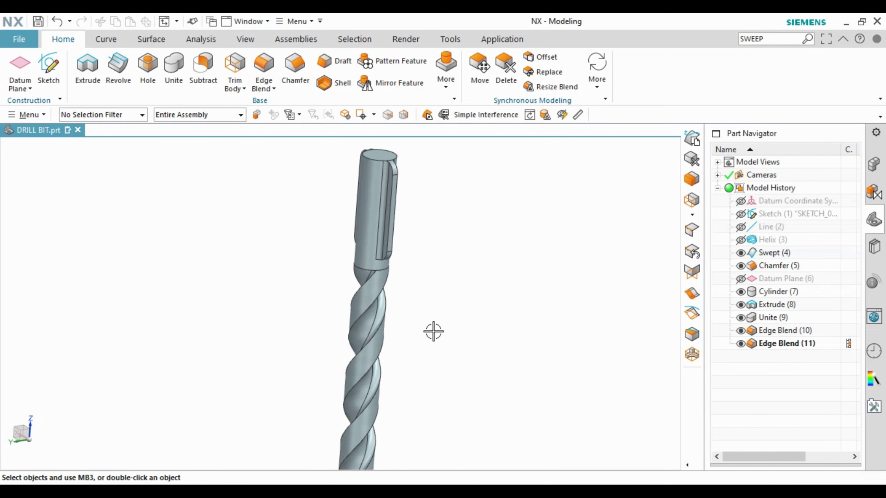
scroll(367, 279, up, 3)
mouse_move(373, 297)
middle_down()
mouse_move(500, 266)
mouse_move(491, 237)
middle_up()
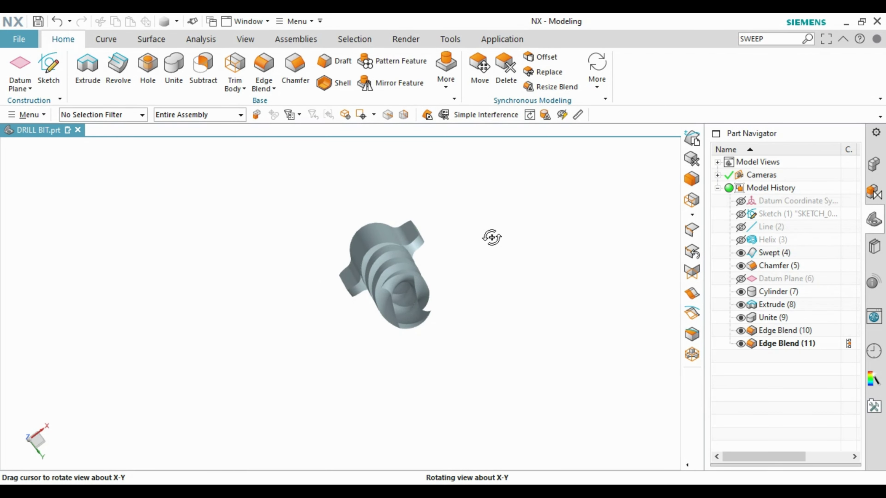
Restore the standard view and orbit the drill to an upright front view
right_click(513, 213)
click(537, 300)
scroll(479, 334, up, 2)
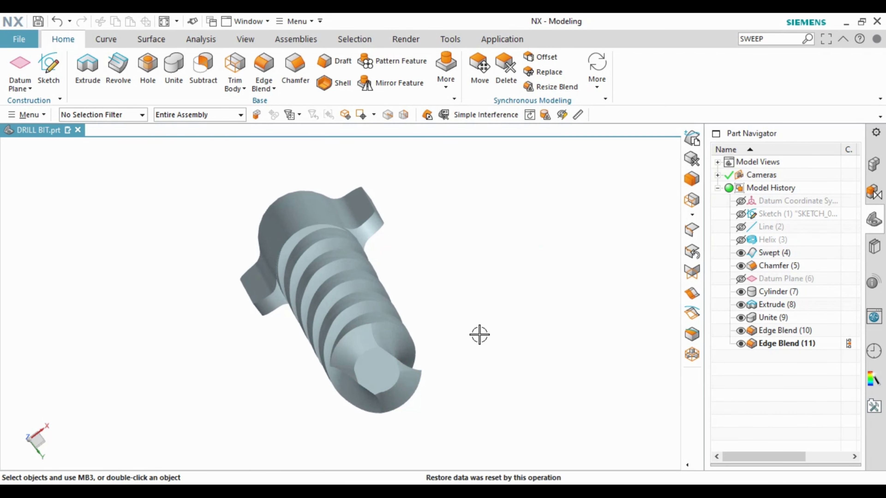
scroll(445, 280, down, 2)
middle_drag(460, 252, 449, 322)
scroll(490, 267, down, 2)
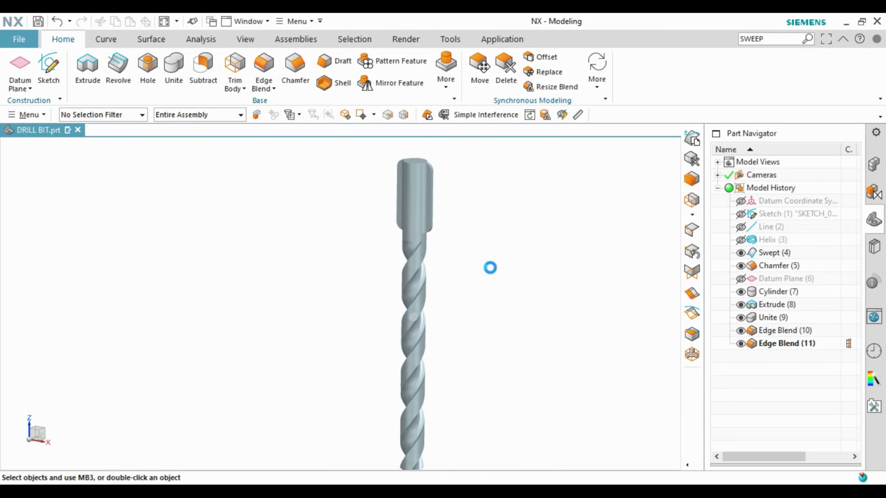
scroll(488, 286, down, 2)
scroll(502, 313, up, 1)
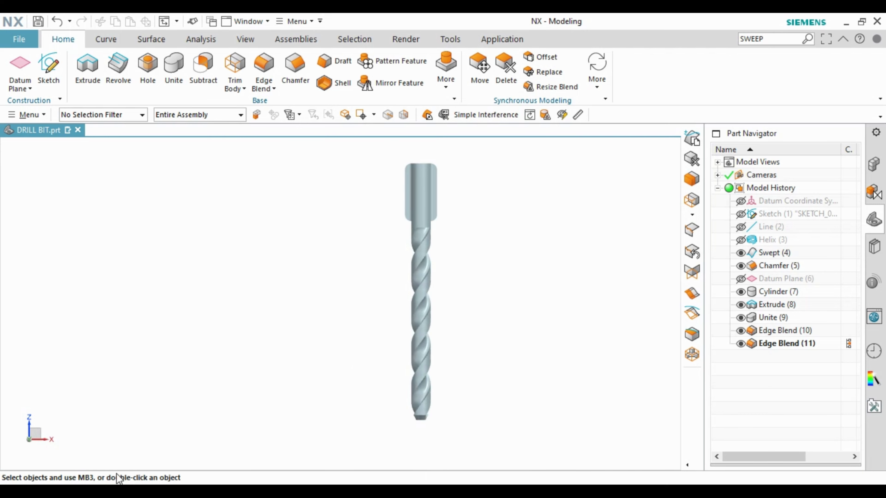